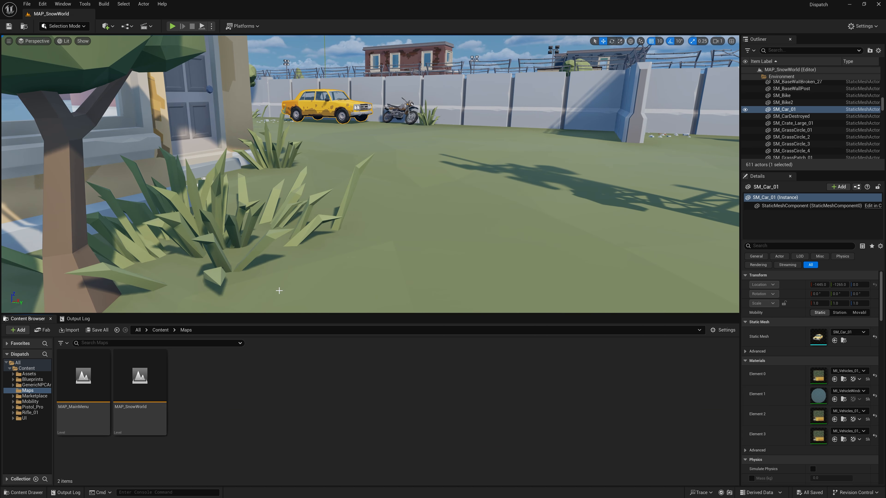
- Switch to Unreal Editor, enable Pixel Helmet's installed Asset Renamer Pro plugin and restart the editor
{"action": "right_click_drag", "start_coordinate": [279, 290], "coordinate": [276, 291]}
{"action": "left_click", "coordinate": [43, 4]}
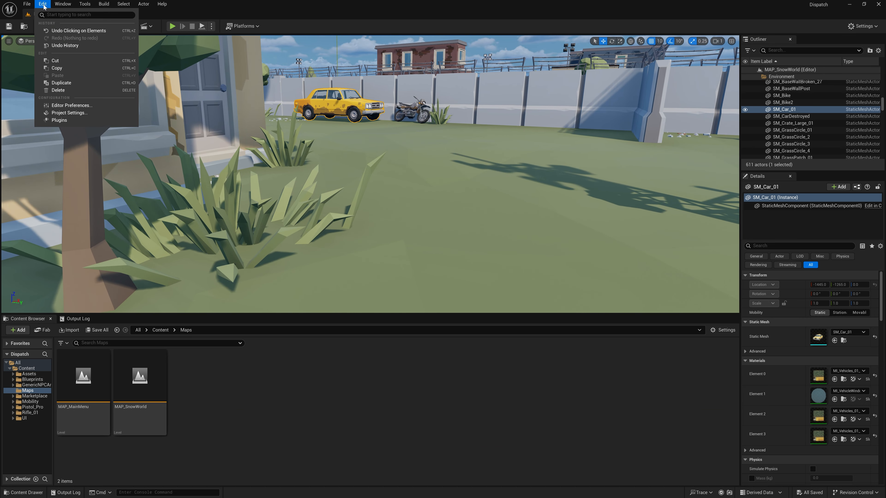
{"action": "left_click", "coordinate": [59, 120]}
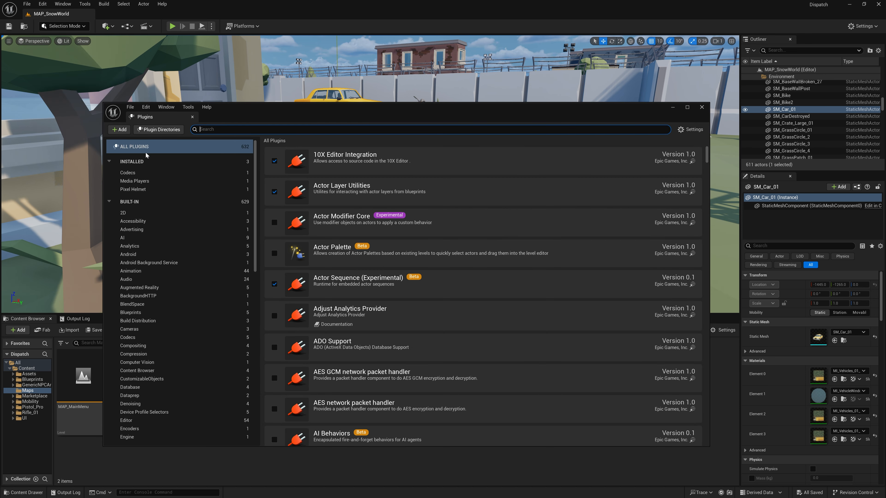
{"action": "left_click", "coordinate": [140, 162]}
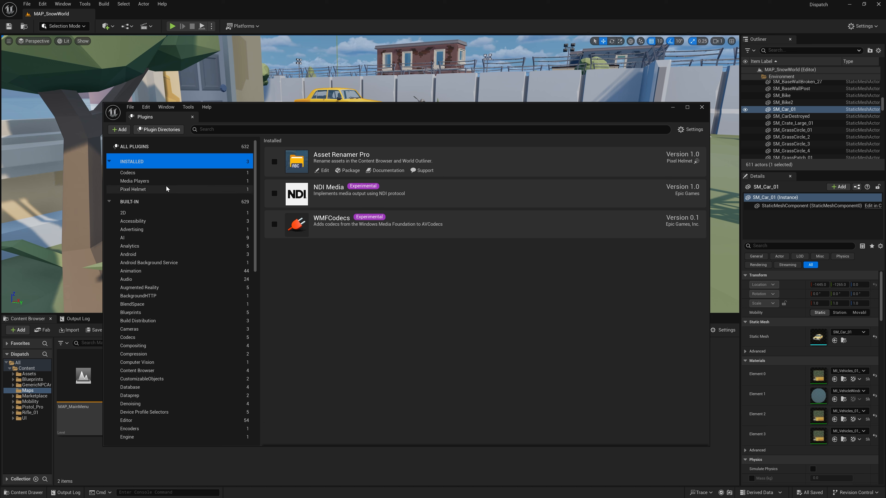
{"action": "left_click", "coordinate": [123, 192]}
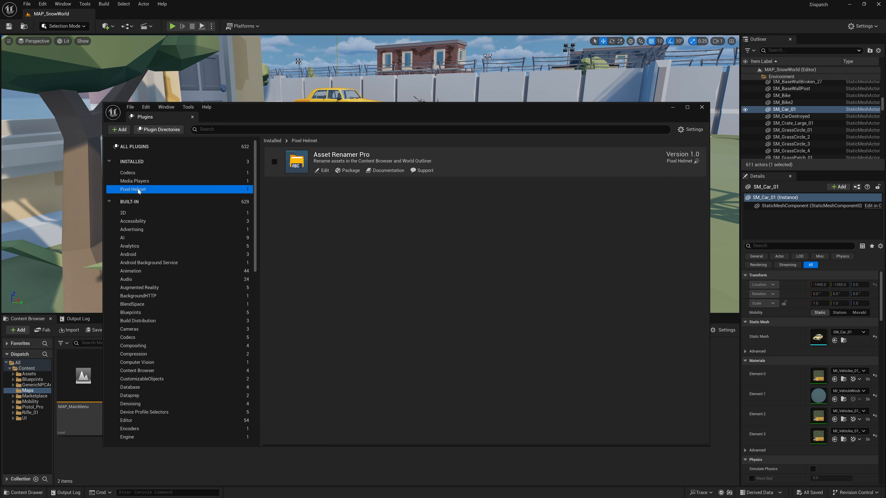
{"action": "left_click", "coordinate": [217, 129]}
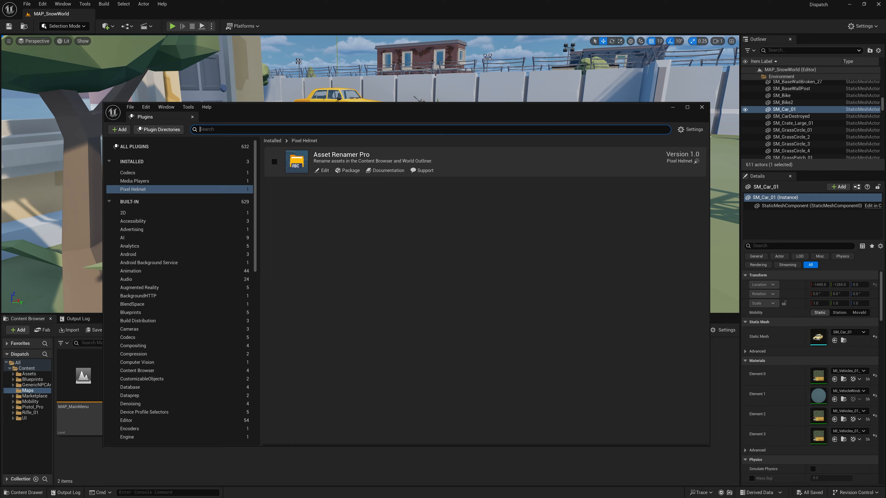
{"action": "left_click", "coordinate": [275, 161]}
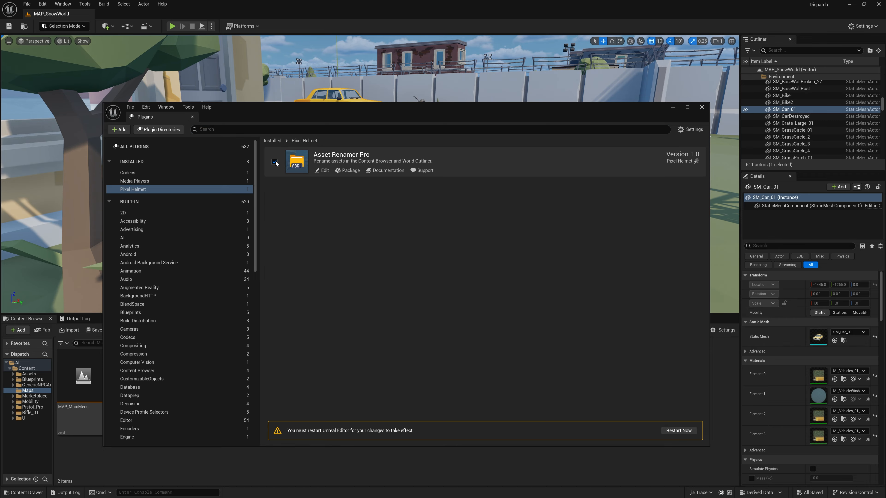
{"action": "left_click", "coordinate": [678, 430]}
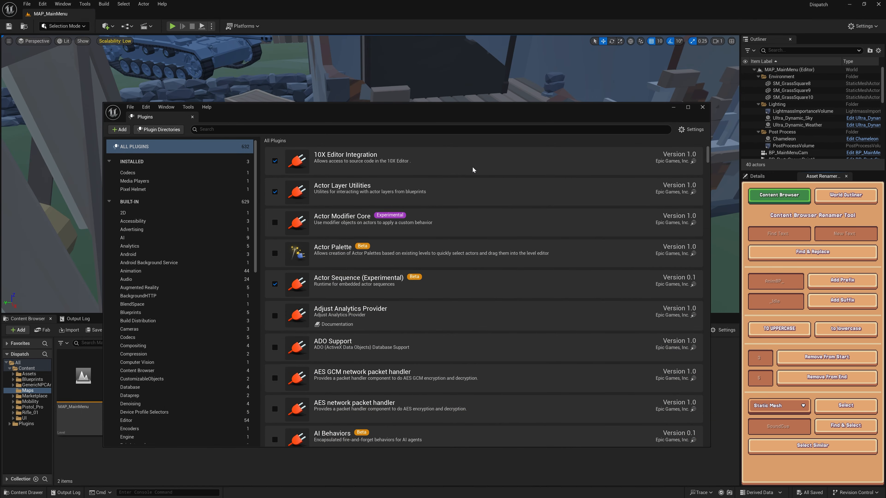
- Close the plugin browser and open the MAP_SnowWorld level
{"action": "left_click", "coordinate": [704, 108]}
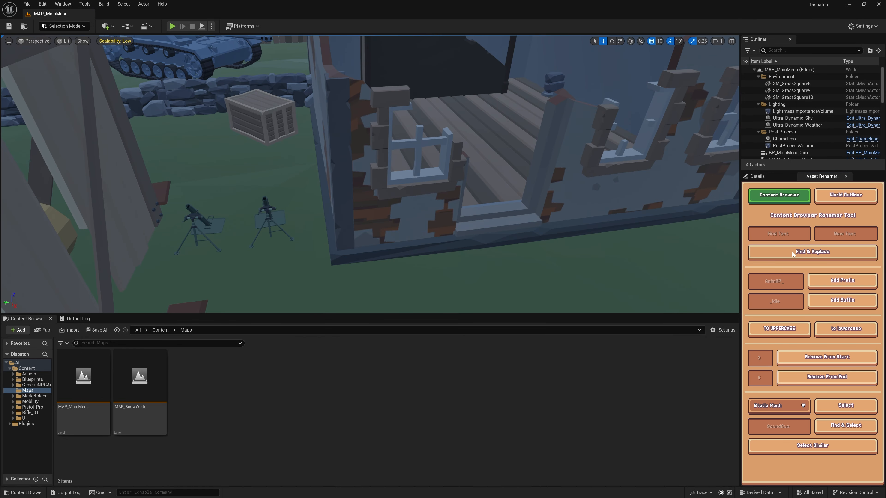
{"action": "double_click", "coordinate": [156, 390]}
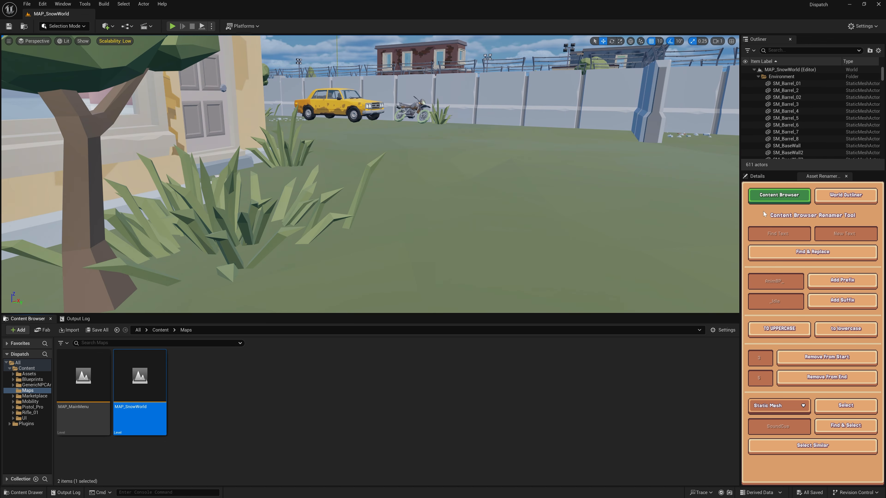
{"action": "right_click_drag", "start_coordinate": [565, 170], "coordinate": [563, 164]}
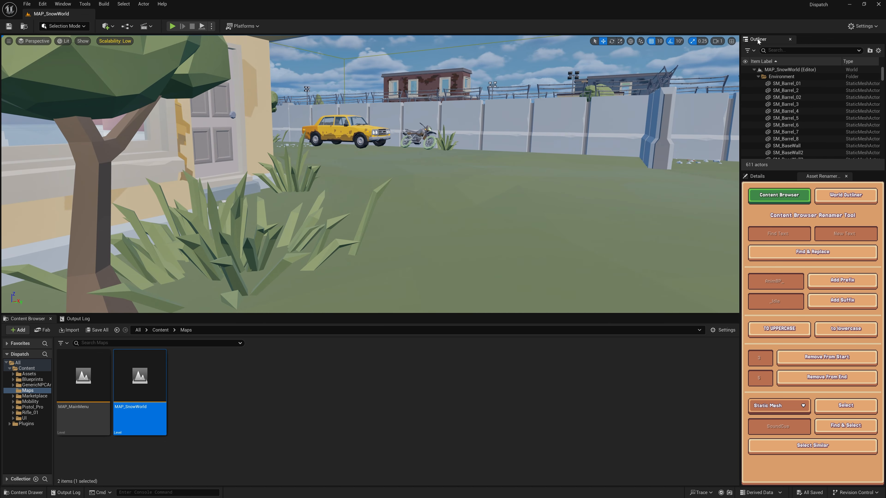
- Raise the engine scalability quality for the editor viewport
{"action": "left_click", "coordinate": [863, 26]}
{"action": "mouse_move", "coordinate": [829, 147]}
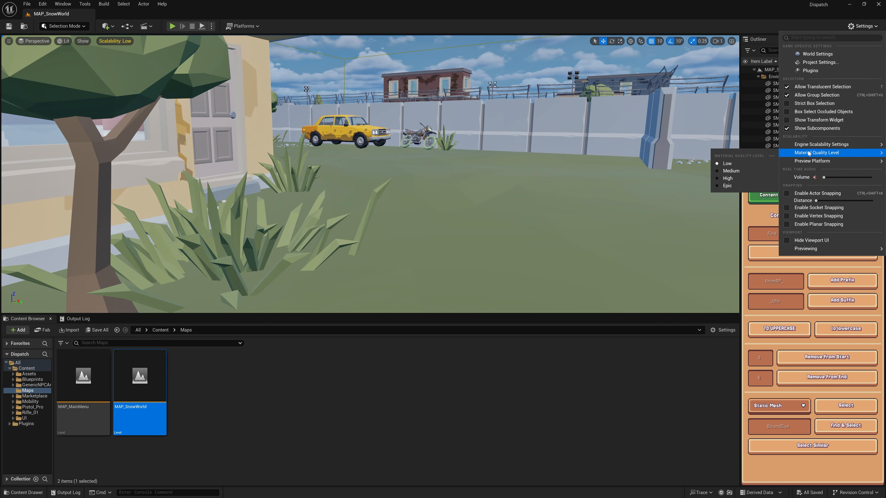
{"action": "left_click", "coordinate": [711, 160]}
{"action": "left_click", "coordinate": [439, 390]}
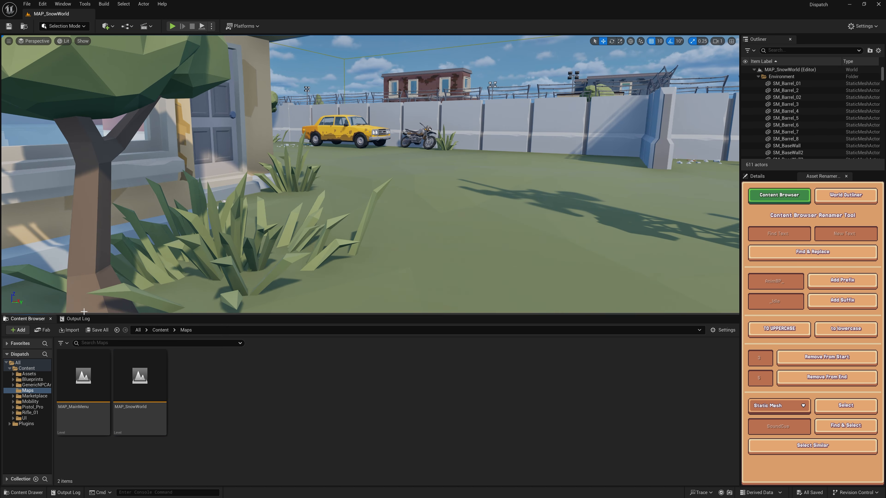
- Check the Show Plugin Content option, then examine the AssetRenamerPro widget's actions in the Asset Renamer Pro Content plugin folder and return to the root
{"action": "left_click", "coordinate": [27, 424]}
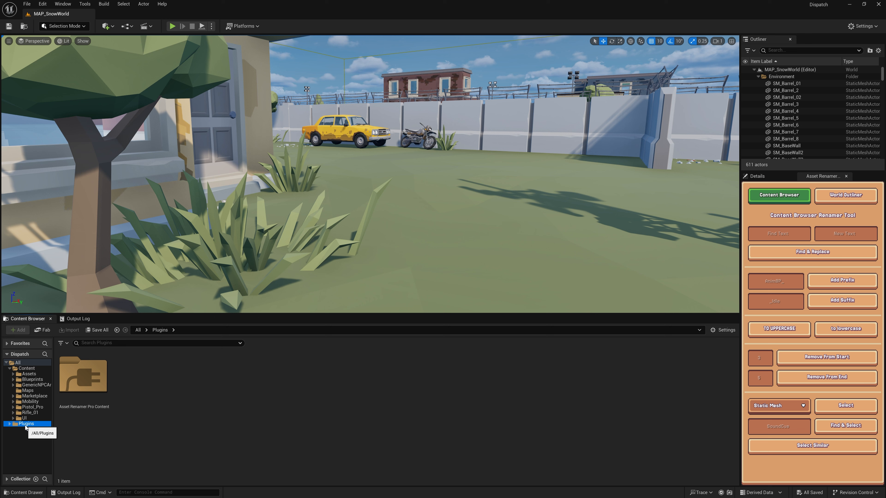
{"action": "left_click", "coordinate": [723, 331]}
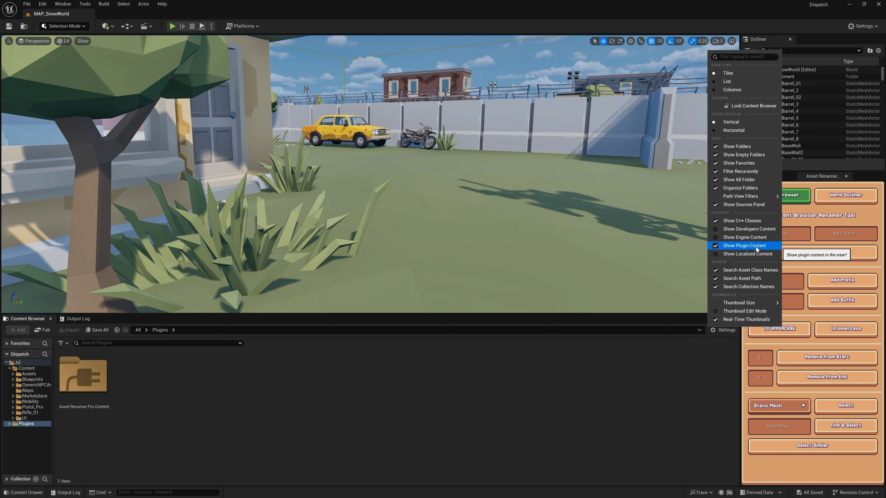
{"action": "left_click", "coordinate": [296, 432]}
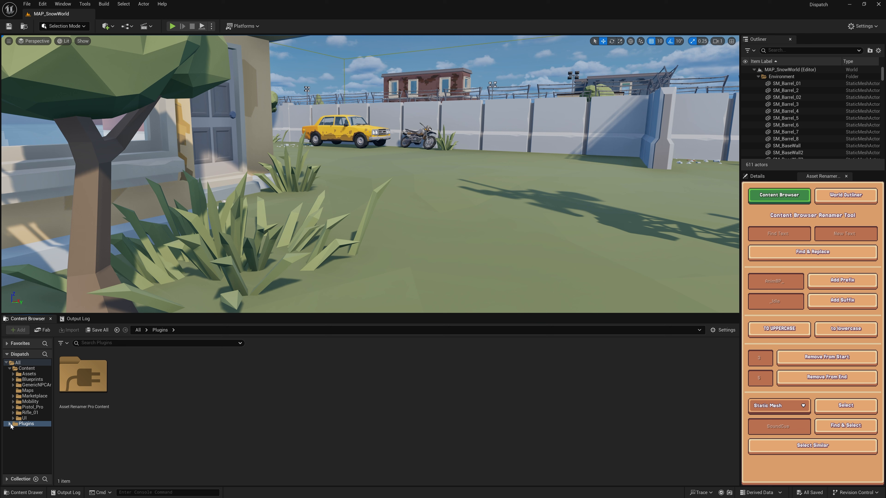
{"action": "double_click", "coordinate": [79, 388]}
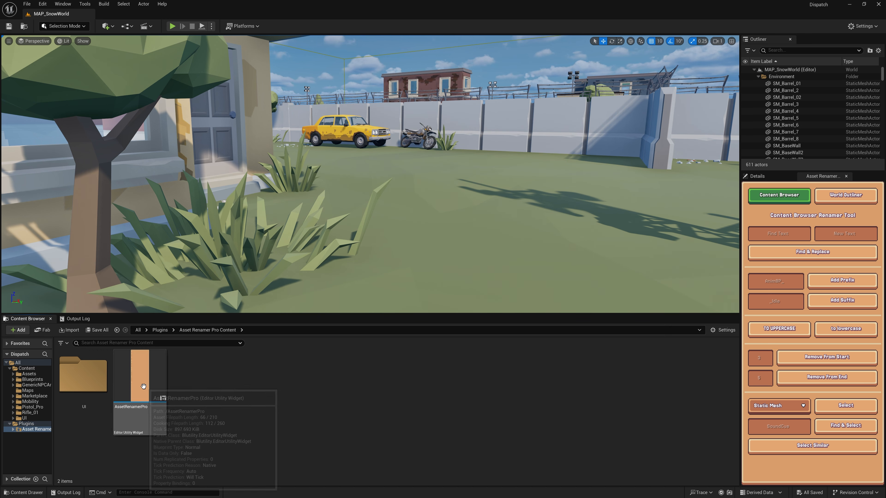
{"action": "right_click", "coordinate": [147, 377]}
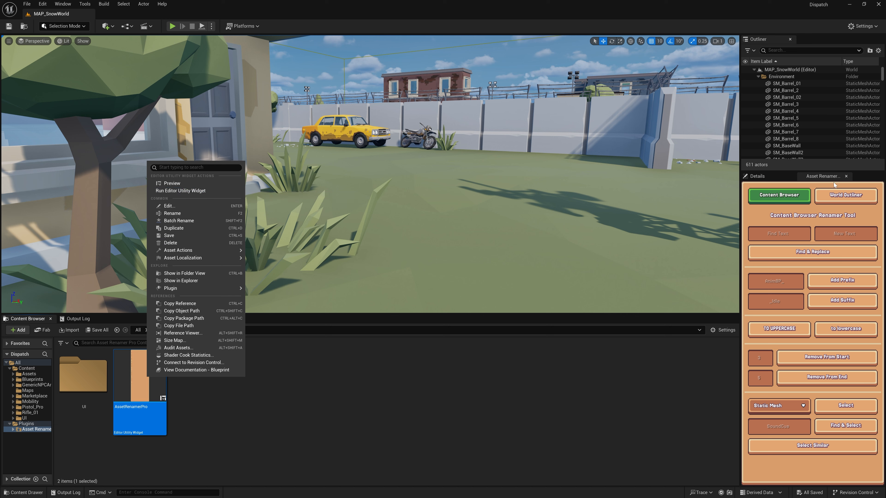
{"action": "left_click", "coordinate": [828, 177]}
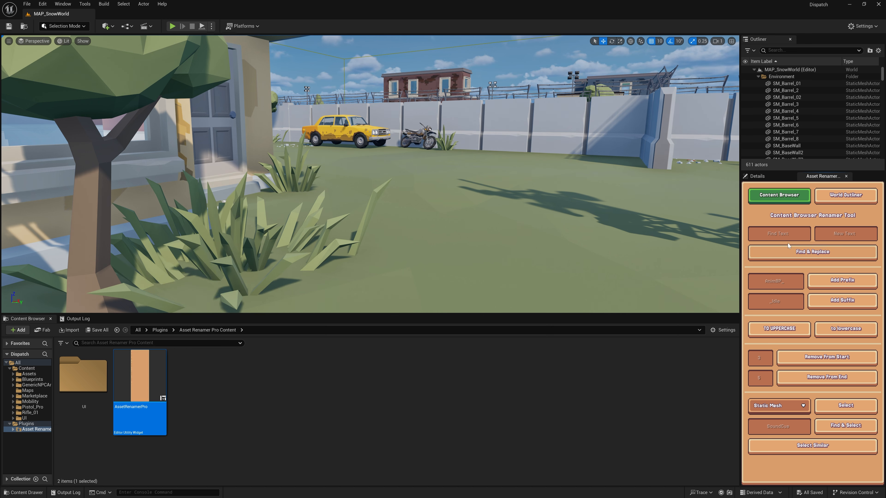
{"action": "left_click", "coordinate": [17, 362]}
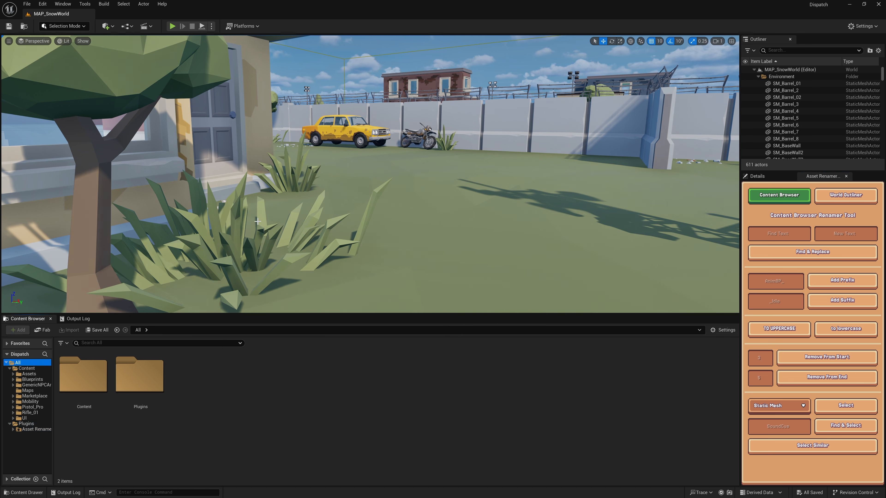
- Close the Asset Renamer Pro panel and relaunch it as an editor utility widget
{"action": "left_click", "coordinate": [847, 177]}
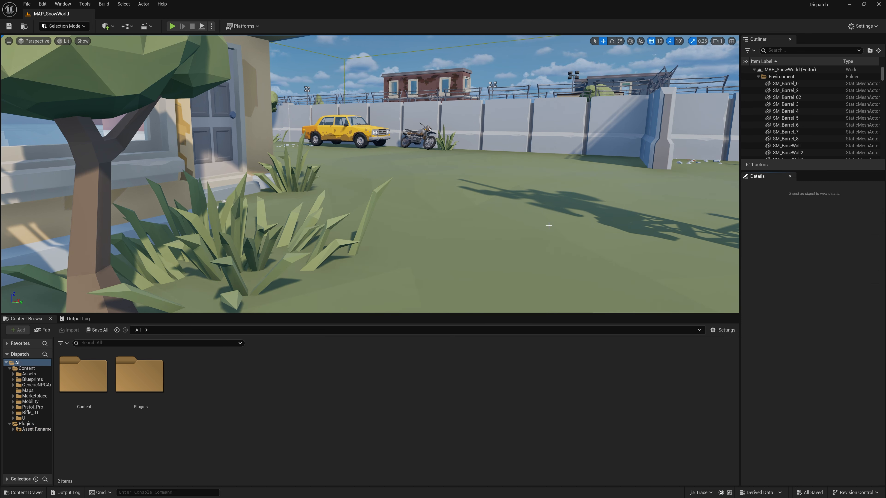
{"action": "left_click", "coordinate": [65, 4]}
{"action": "mouse_move", "coordinate": [80, 9]}
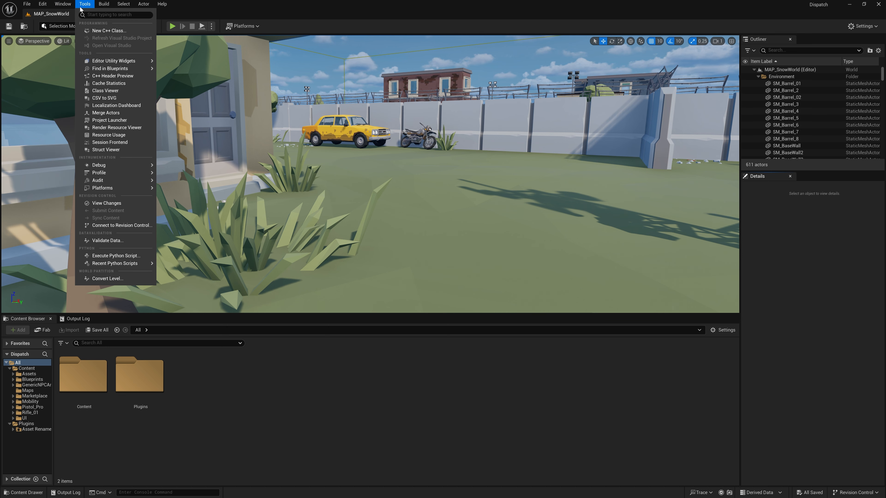
{"action": "mouse_move", "coordinate": [126, 61]}
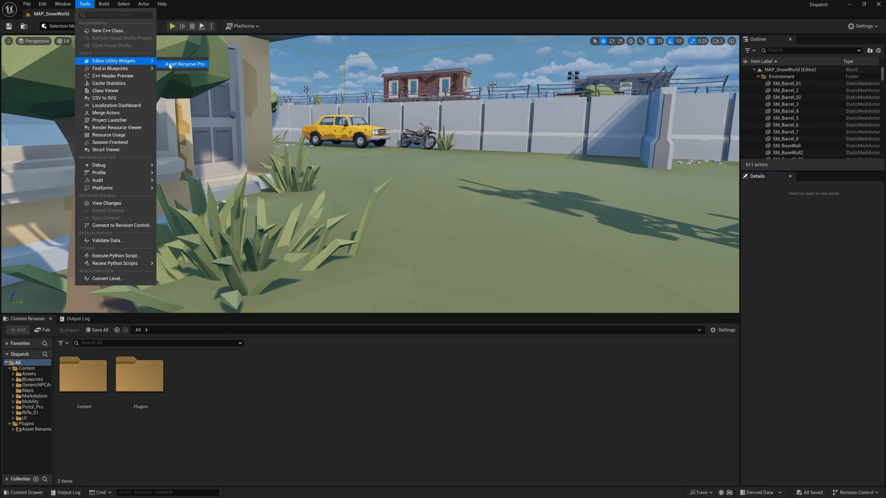
{"action": "left_click", "coordinate": [186, 64]}
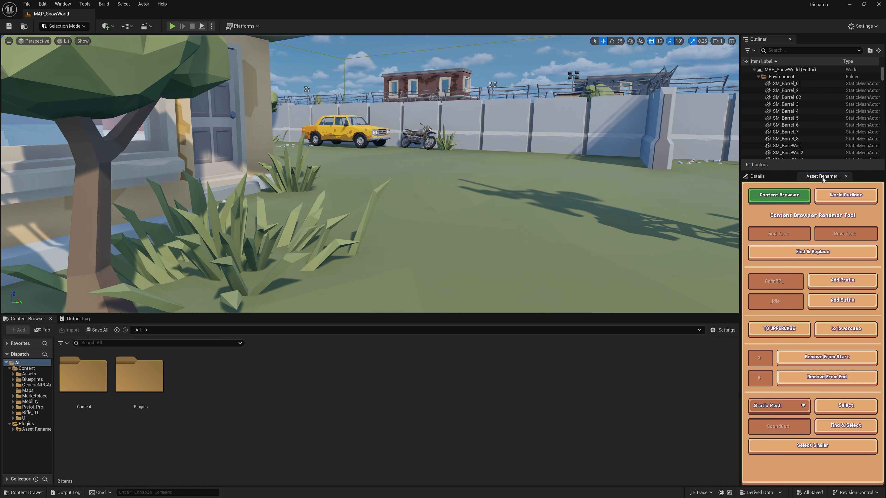
- View the World Outliner renamer options in Asset Renamer Pro and return to the Content Browser renamer
{"action": "mouse_move", "coordinate": [823, 177]}
{"action": "left_mouse_down"}
{"action": "mouse_move", "coordinate": [340, 93]}
{"action": "mouse_move", "coordinate": [768, 177]}
{"action": "mouse_move", "coordinate": [534, 146]}
{"action": "mouse_move", "coordinate": [140, 27]}
{"action": "mouse_move", "coordinate": [117, 43]}
{"action": "mouse_move", "coordinate": [818, 179]}
{"action": "left_mouse_up"}
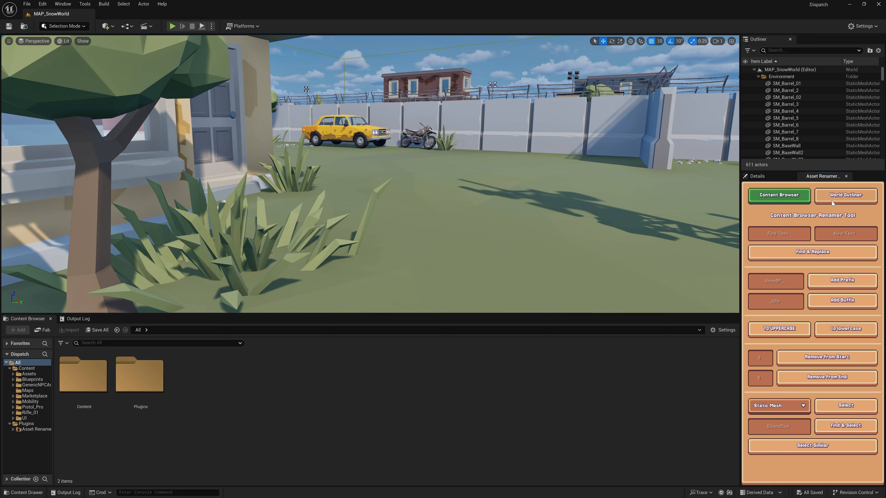
{"action": "left_click", "coordinate": [845, 198]}
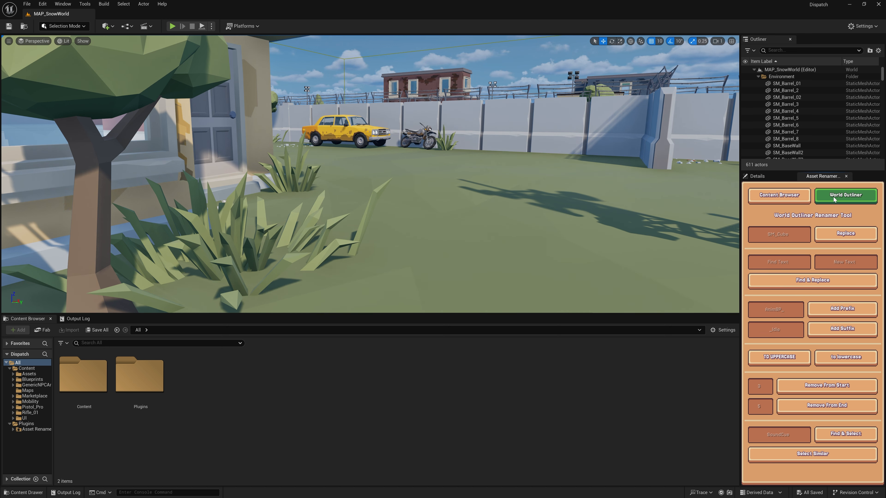
{"action": "left_click", "coordinate": [779, 196]}
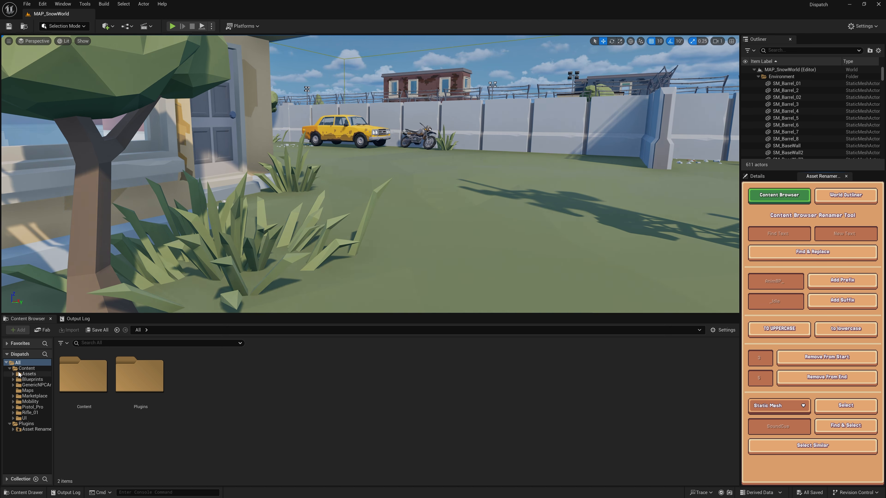
- Open the Weapons folder under Content/Assets and locate the Minigun assets
{"action": "left_click", "coordinate": [34, 375]}
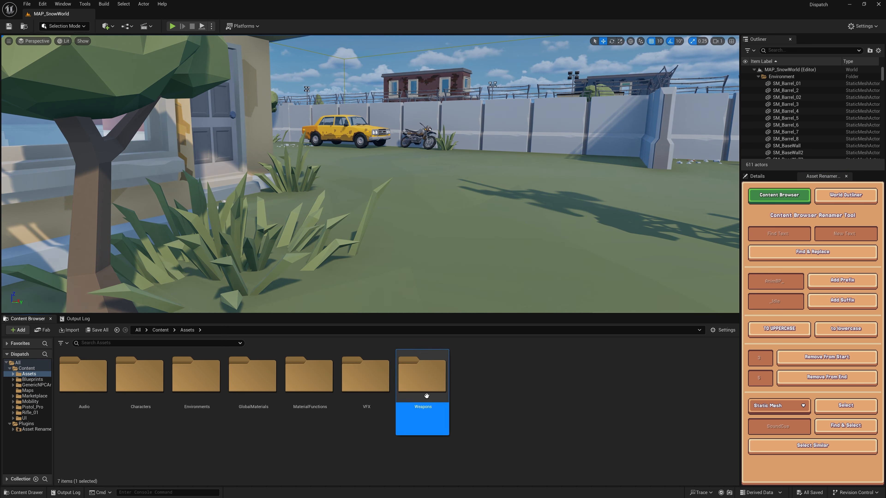
{"action": "double_click", "coordinate": [423, 381]}
{"action": "scroll", "coordinate": [494, 420], "scroll_direction": "down", "scroll_amount": 5}
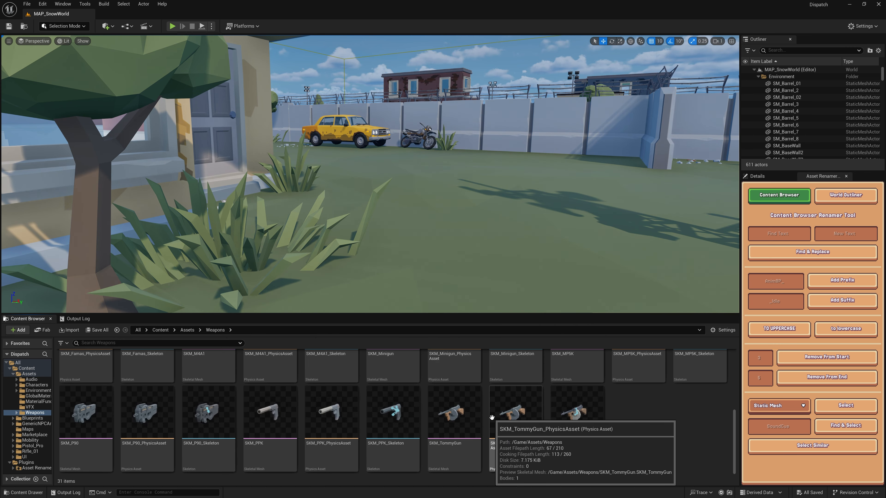
{"action": "scroll", "coordinate": [468, 448], "scroll_direction": "up", "scroll_amount": 2}
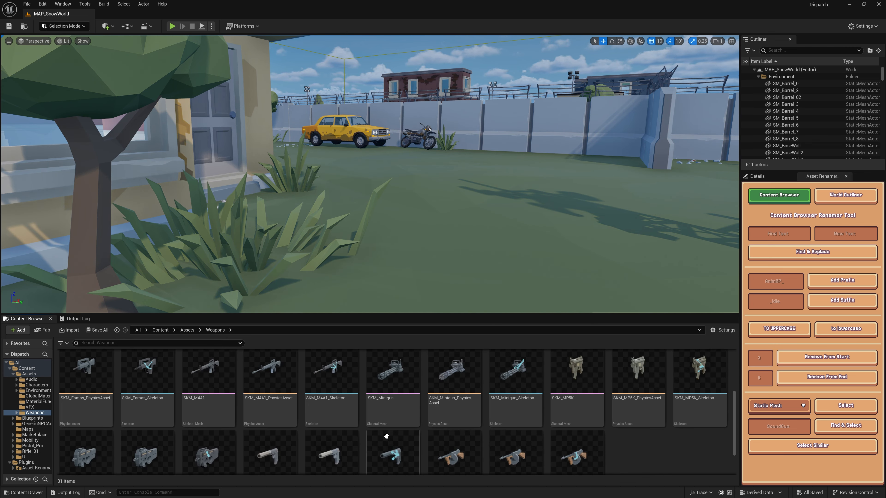
- Replace "Minigun" with "Machinegun" in the names of the SKM_Minigun mesh, physics asset and skeleton using the renamer's Find & Replace
{"action": "left_click", "coordinate": [390, 386]}
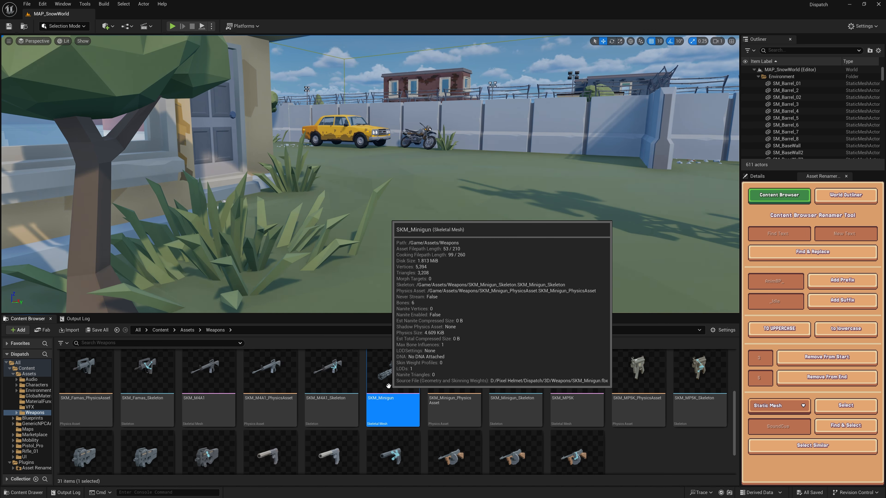
{"action": "left_click", "coordinate": [516, 409], "text": "ctrl"}
{"action": "left_click", "coordinate": [454, 408], "text": "ctrl"}
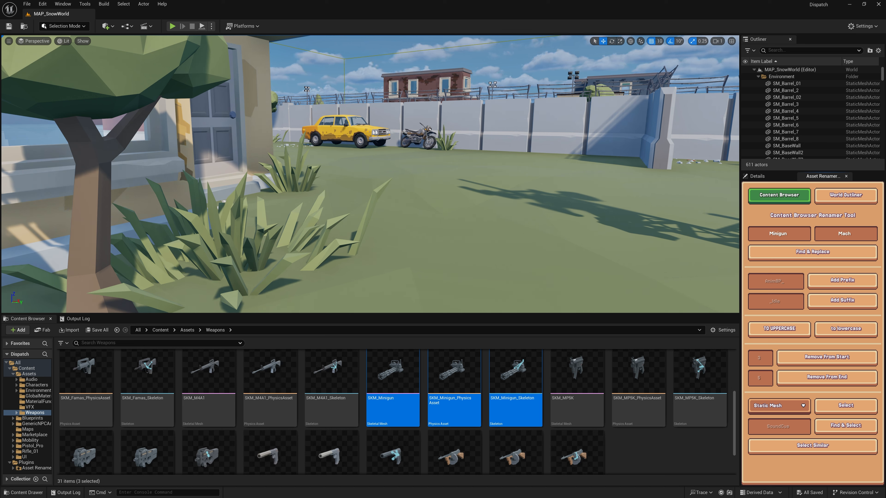
{"action": "left_click", "coordinate": [793, 258]}
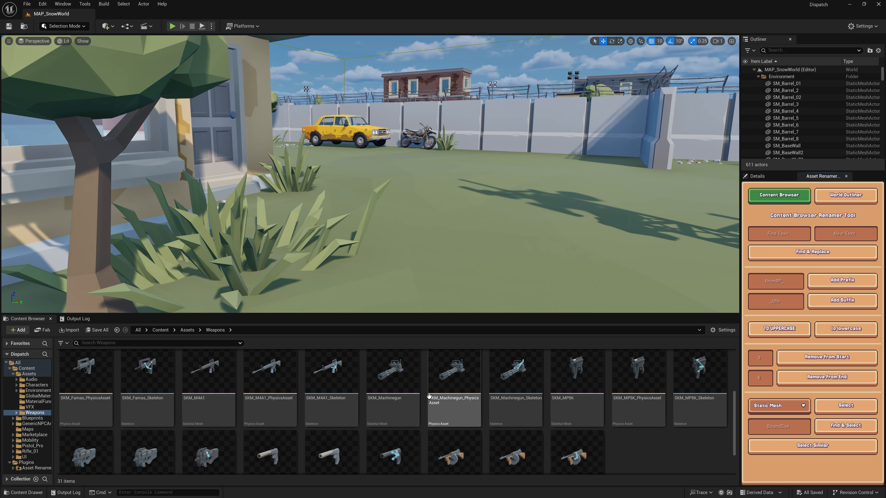
- Revert the three SKM_Machinegun asset names by replacing "Machinegun" with "Minigun" using Find & Replace
{"action": "left_click", "coordinate": [391, 408]}
{"action": "left_click", "coordinate": [515, 409], "text": "shift"}
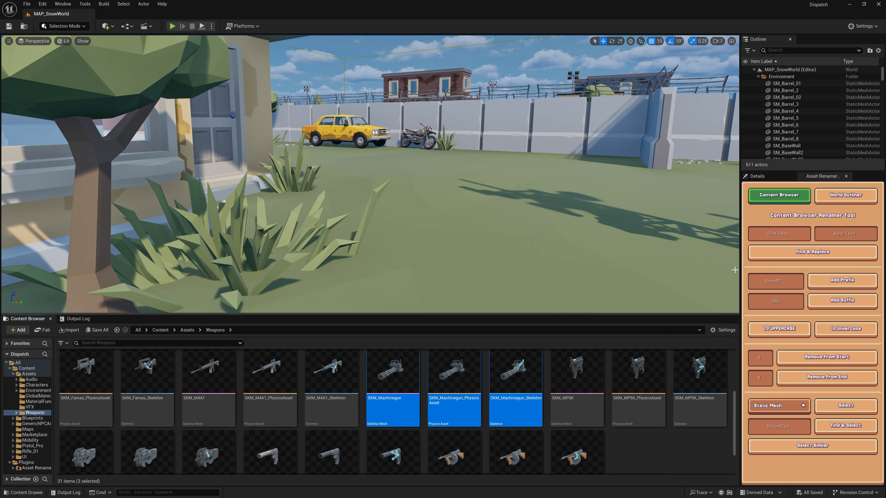
{"action": "left_click", "coordinate": [778, 233]}
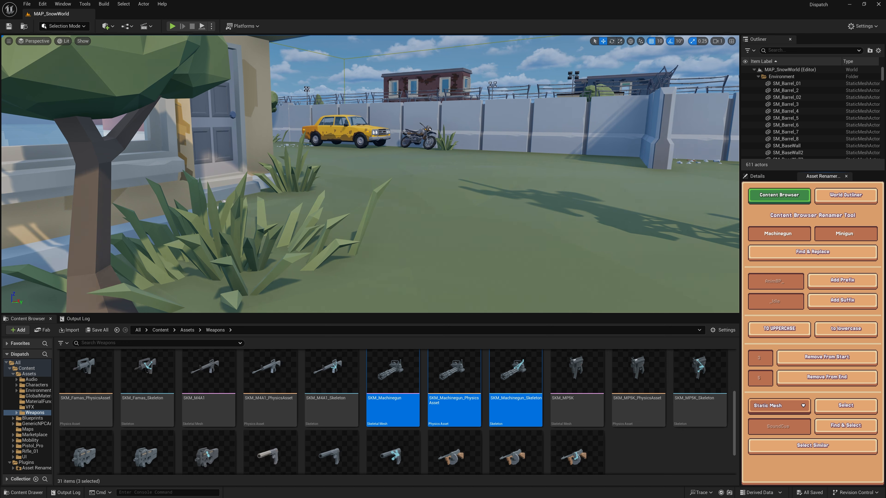
{"action": "left_click", "coordinate": [780, 248]}
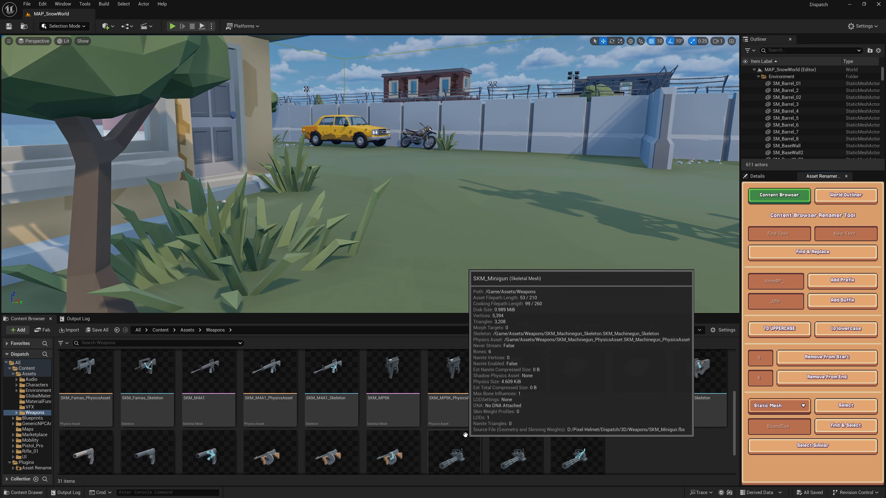
- Add the prefix "S_" to the names of the SKM_Minigun mesh, physics asset and skeleton
{"action": "scroll", "coordinate": [467, 430], "scroll_direction": "down", "scroll_amount": 1}
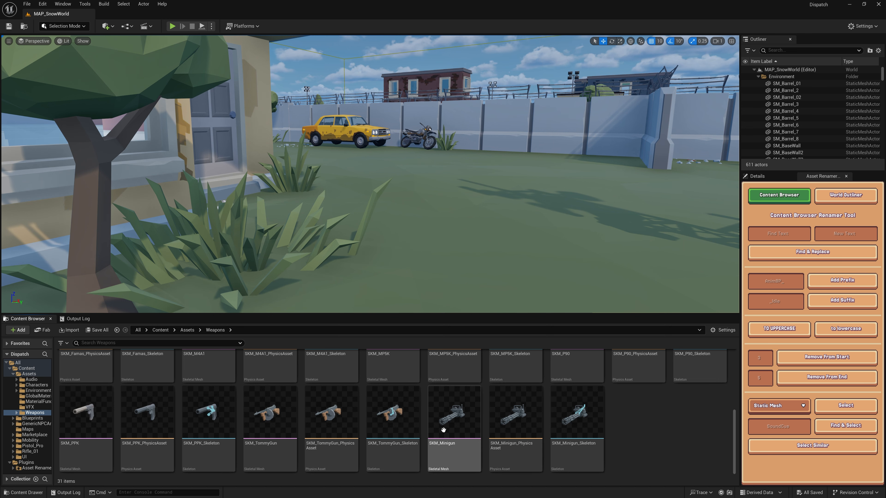
{"action": "left_click", "coordinate": [457, 428]}
{"action": "left_click", "coordinate": [564, 421], "text": "shift"}
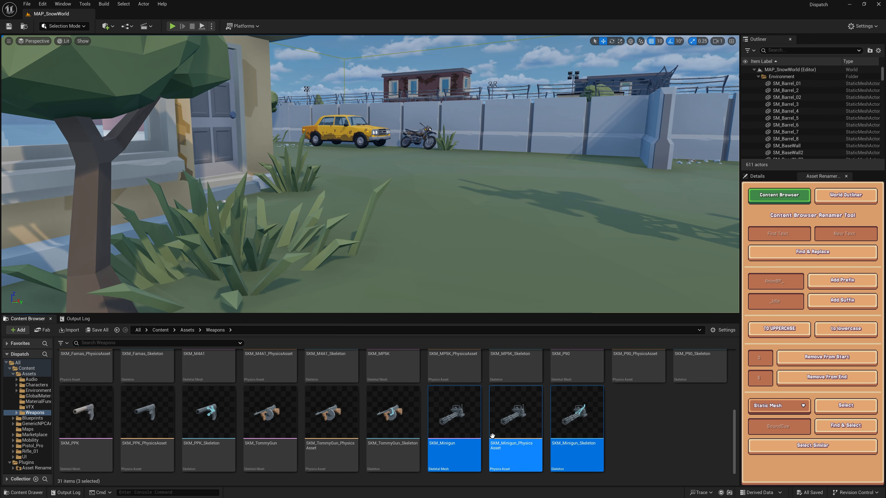
{"action": "left_click", "coordinate": [774, 282]}
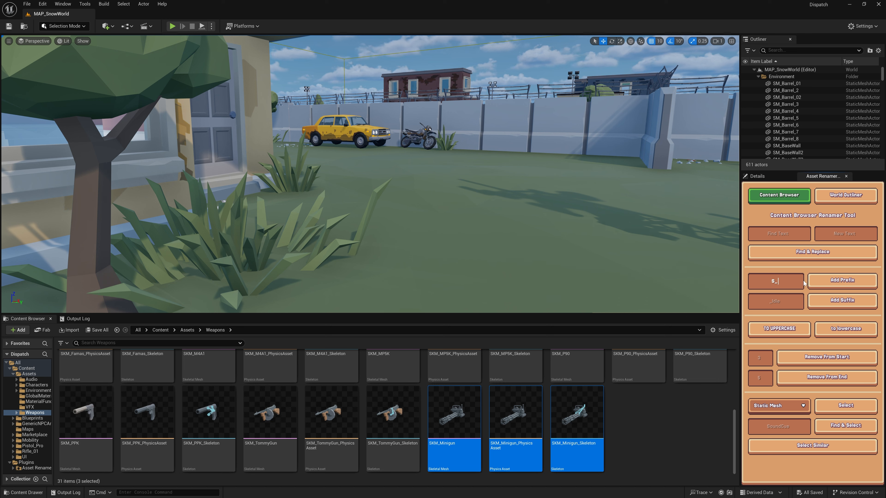
{"action": "left_click", "coordinate": [845, 283]}
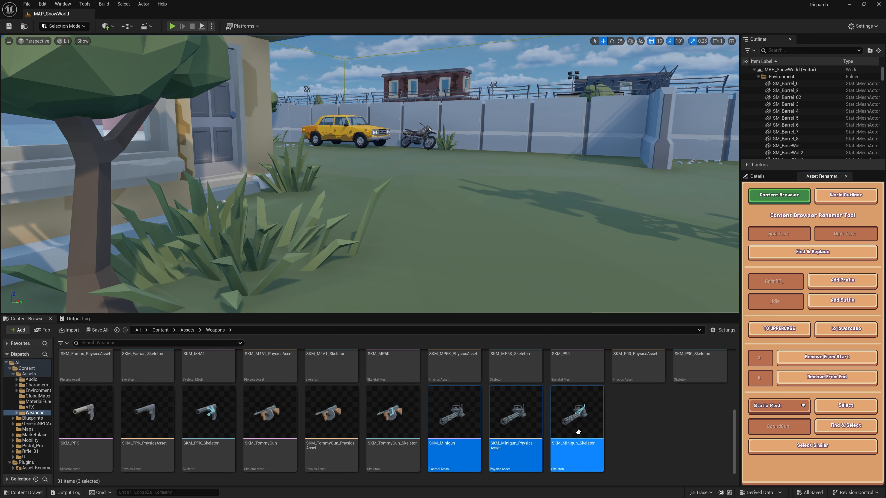
- Convert the S_SKM_Minigun_Skeleton name to uppercase and the S_SKM_Minigun_PhysicsAsset name to lowercase
{"action": "left_click", "coordinate": [577, 452]}
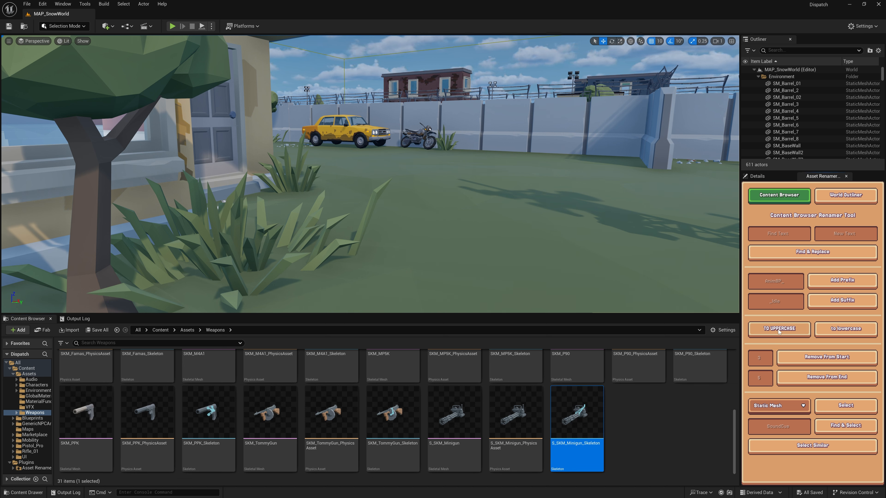
{"action": "left_click", "coordinate": [615, 433]}
{"action": "left_click", "coordinate": [600, 434]}
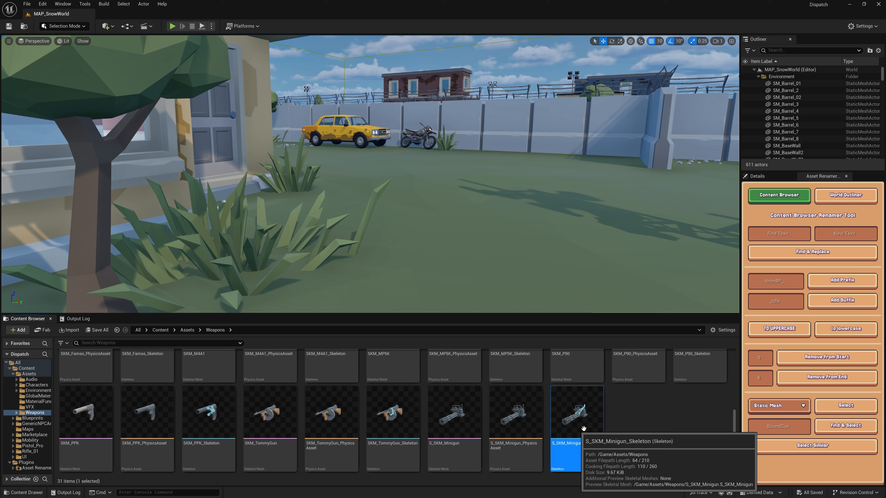
{"action": "left_click", "coordinate": [774, 331]}
{"action": "left_click", "coordinate": [496, 432]}
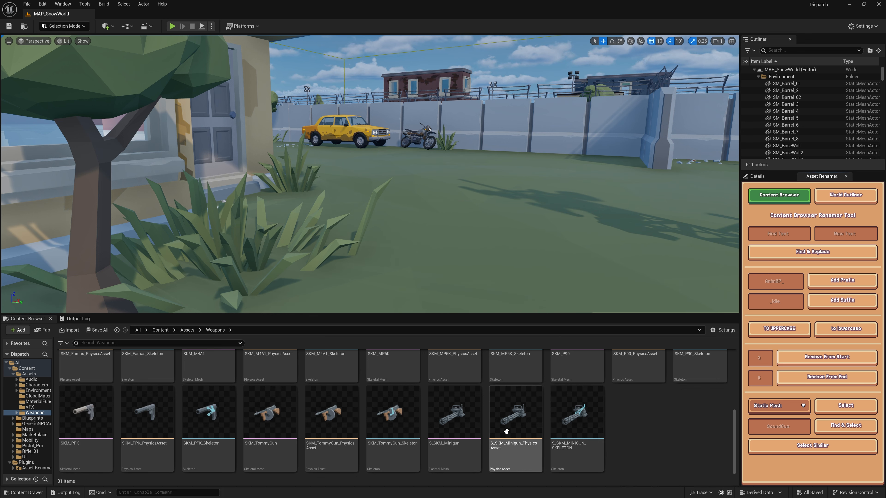
{"action": "left_click", "coordinate": [846, 329]}
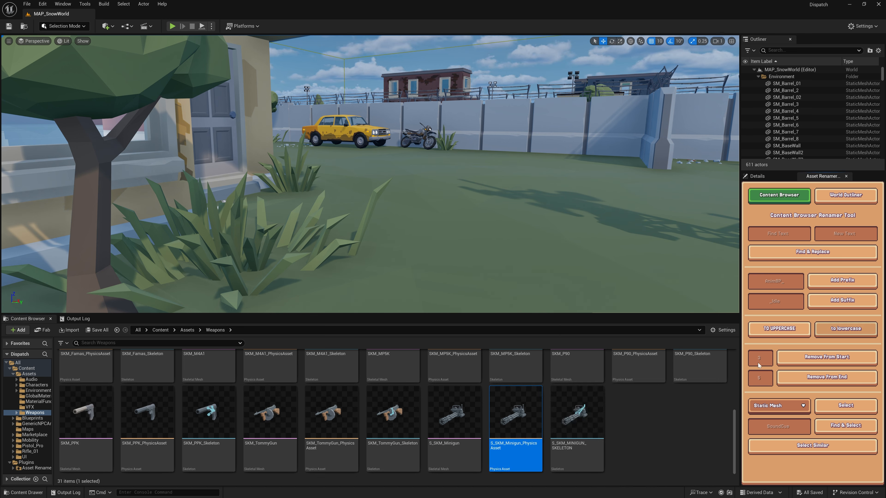
- Add the suffix "_Gun" to the eleven assets from SKM_Famas_PhysicsAsset through SKM_P90_Skeleton
{"action": "scroll", "coordinate": [481, 424], "scroll_direction": "up", "scroll_amount": 2}
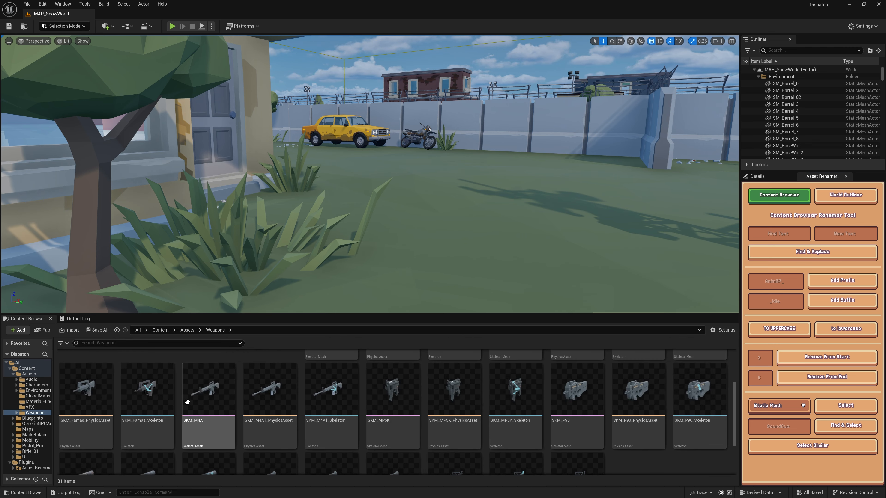
{"action": "left_click", "coordinate": [104, 390]}
{"action": "left_click", "coordinate": [698, 390], "text": "shift"}
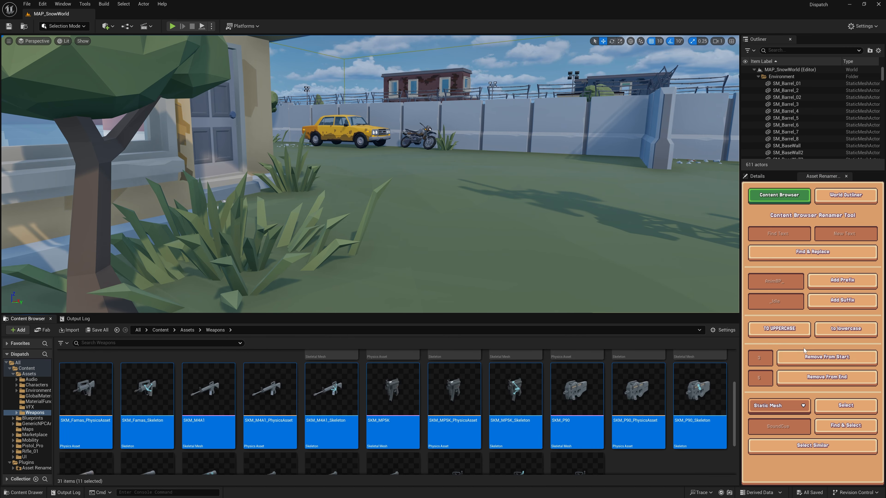
{"action": "left_click", "coordinate": [793, 325]}
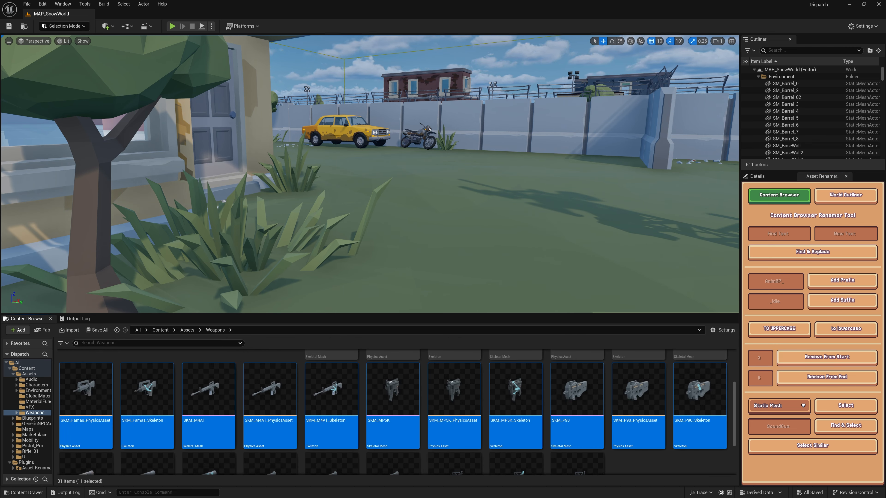
{"action": "left_click", "coordinate": [814, 280]}
{"action": "left_click", "coordinate": [774, 301]}
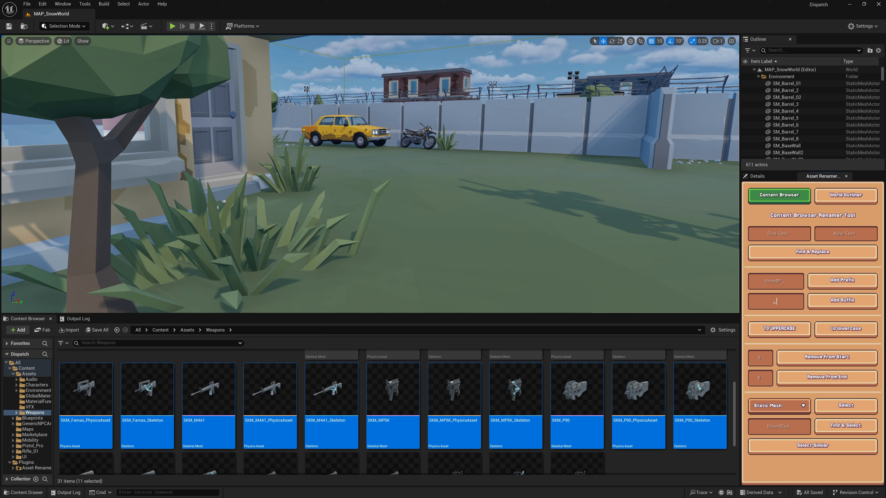
{"action": "left_click", "coordinate": [838, 302]}
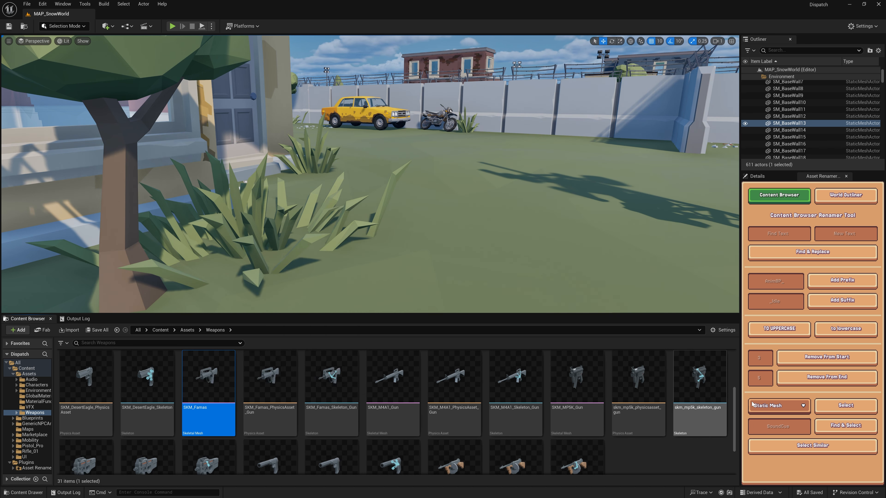
- Remove the first 3 characters from the SKM_Famas mesh name and locate the renamed asset
{"action": "left_click", "coordinate": [763, 363]}
{"action": "left_click", "coordinate": [827, 357]}
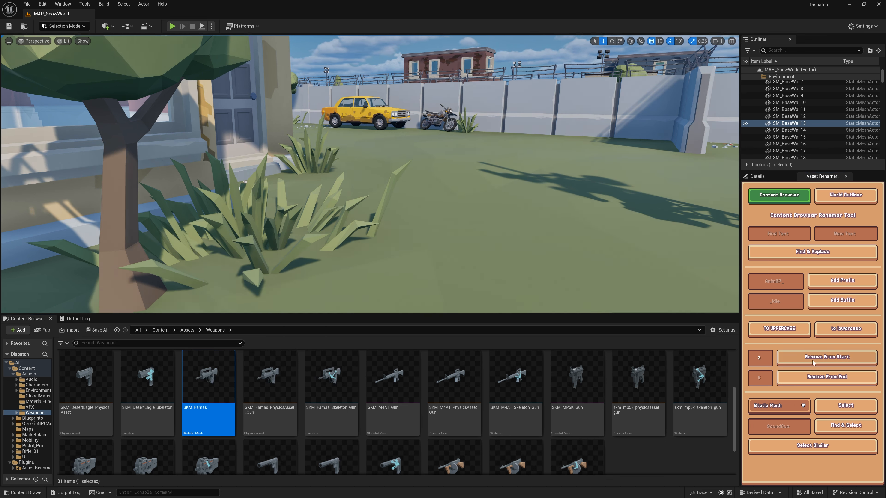
{"action": "scroll", "coordinate": [440, 384], "scroll_direction": "down", "scroll_amount": 1}
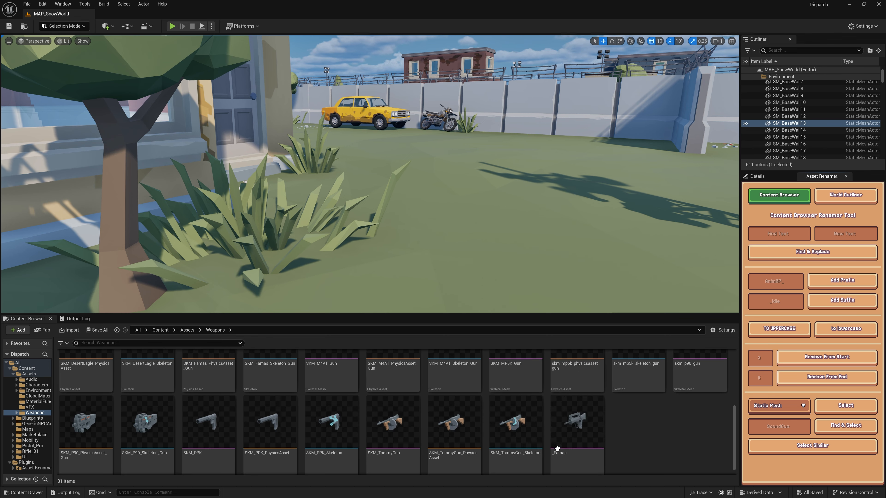
{"action": "scroll", "coordinate": [502, 404], "scroll_direction": "up", "scroll_amount": 1}
{"action": "scroll", "coordinate": [502, 404], "scroll_direction": "up", "scroll_amount": 3}
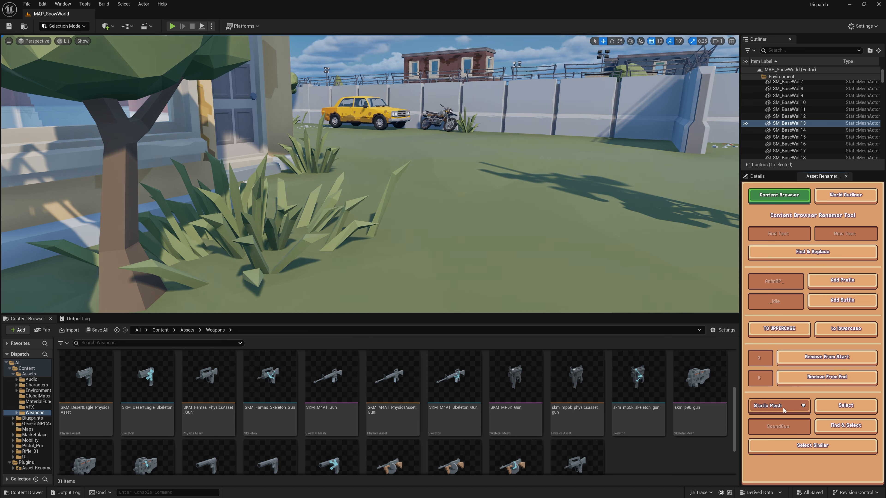
- Choose Static Mesh as the asset type for selection and check the Weapons folder for such assets
{"action": "scroll", "coordinate": [619, 386], "scroll_direction": "up", "scroll_amount": 2}
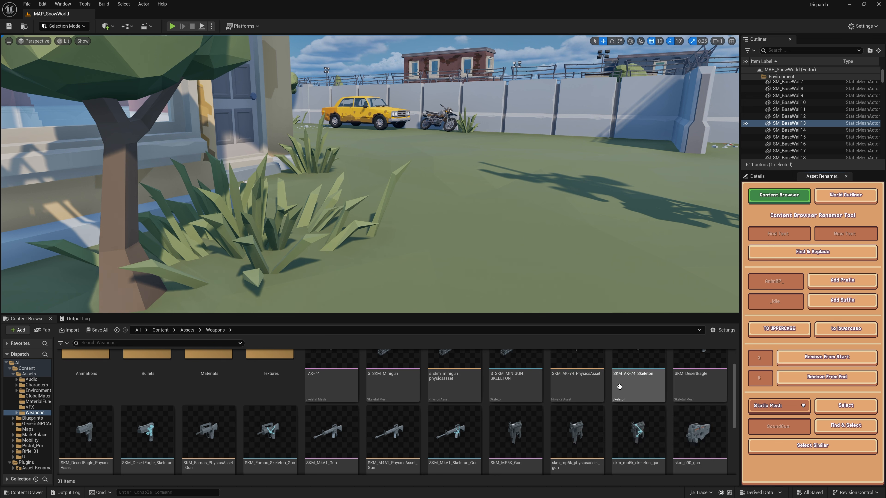
{"action": "scroll", "coordinate": [619, 387], "scroll_direction": "up", "scroll_amount": 1}
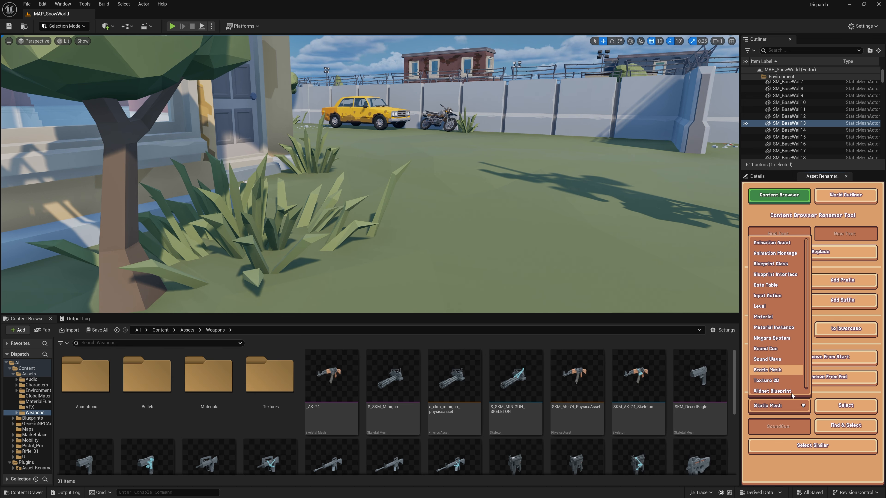
{"action": "left_click", "coordinate": [769, 370]}
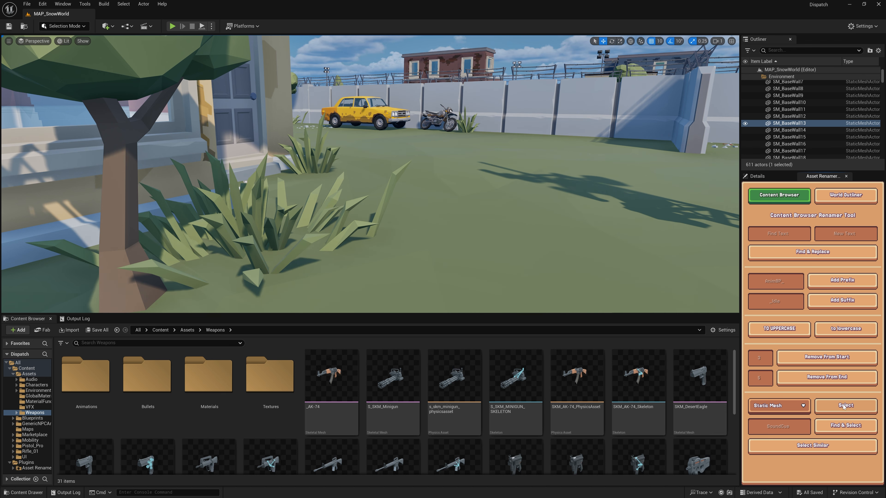
{"action": "scroll", "coordinate": [516, 419], "scroll_direction": "down", "scroll_amount": 3}
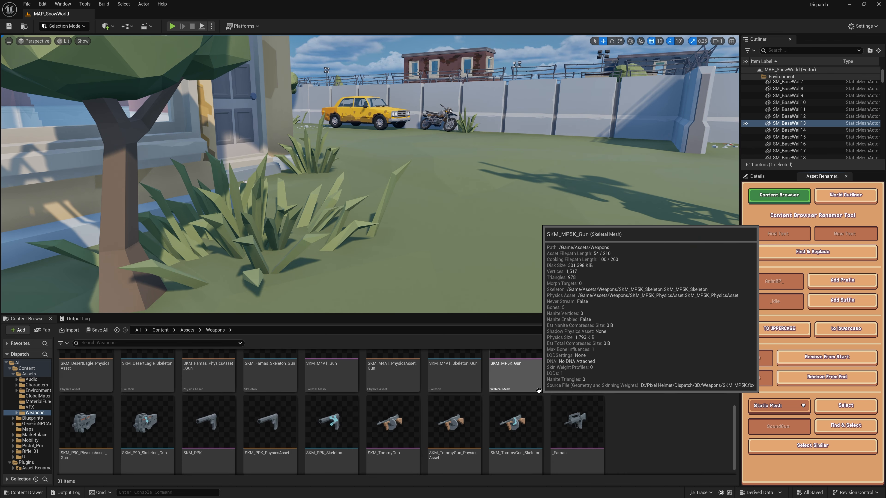
{"action": "scroll", "coordinate": [542, 398], "scroll_direction": "up", "scroll_amount": 3}
{"action": "scroll", "coordinate": [541, 398], "scroll_direction": "up", "scroll_amount": 2}
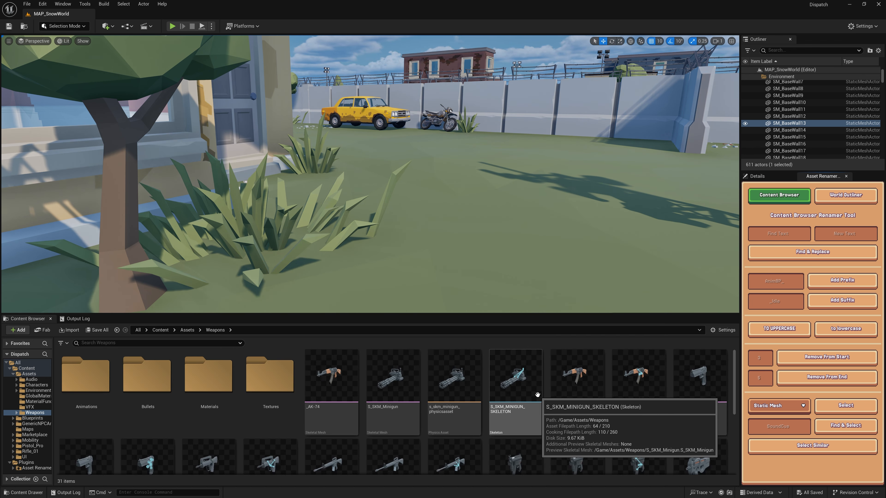
- Open the Environments/Warehouse folder, select all its Static Mesh assets by type and look through the selection
{"action": "left_click", "coordinate": [37, 391]}
{"action": "double_click", "coordinate": [139, 378]}
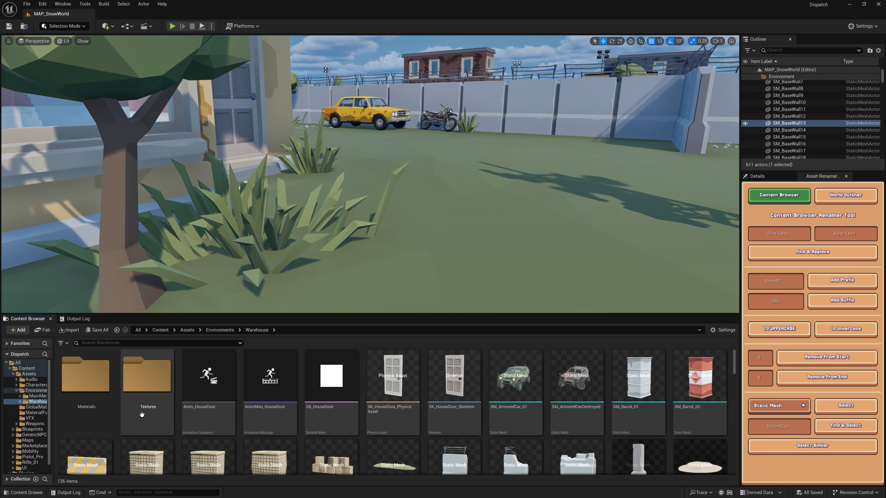
{"action": "left_click", "coordinate": [839, 410]}
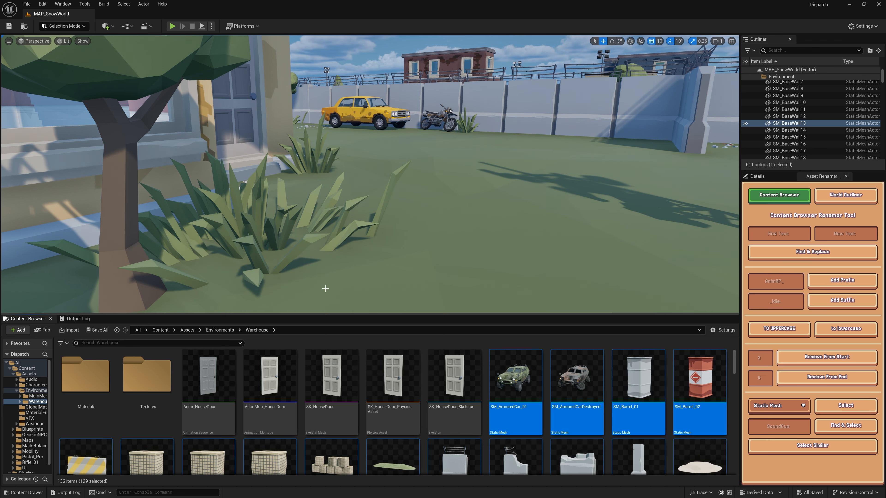
{"action": "scroll", "coordinate": [356, 351], "scroll_direction": "down", "scroll_amount": 1}
{"action": "scroll", "coordinate": [357, 351], "scroll_direction": "down", "scroll_amount": 2}
{"action": "left_click_drag", "start_coordinate": [734, 374], "coordinate": [738, 410]}
- Clear the bulk selection and review the asset types offered for type-based selection, keeping Static Mesh
{"action": "left_click", "coordinate": [714, 380]}
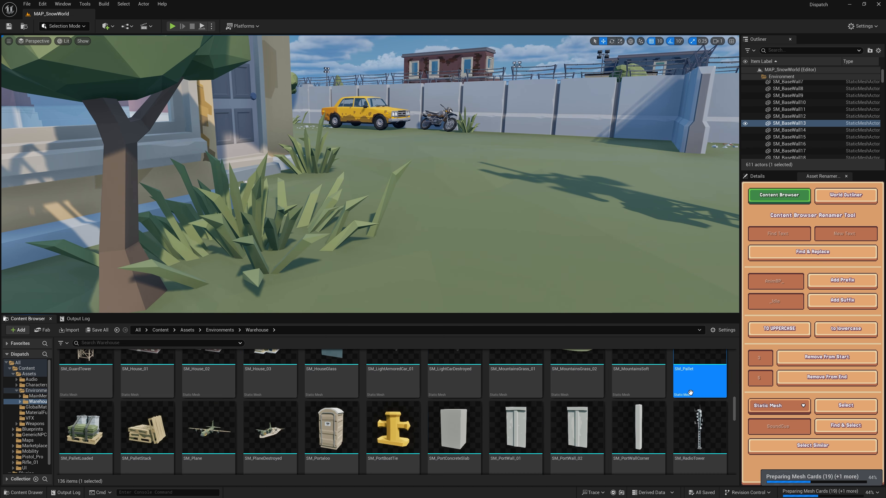
{"action": "left_click", "coordinate": [802, 407]}
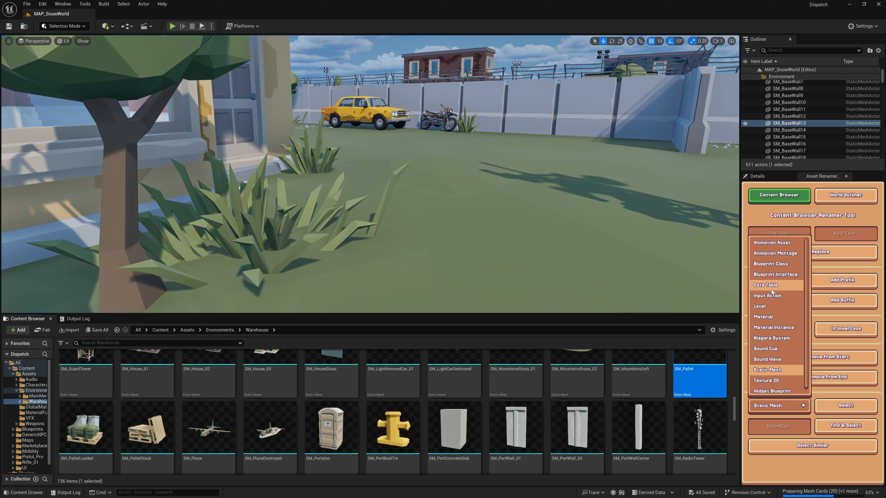
{"action": "scroll", "coordinate": [773, 344], "scroll_direction": "down", "scroll_amount": 1}
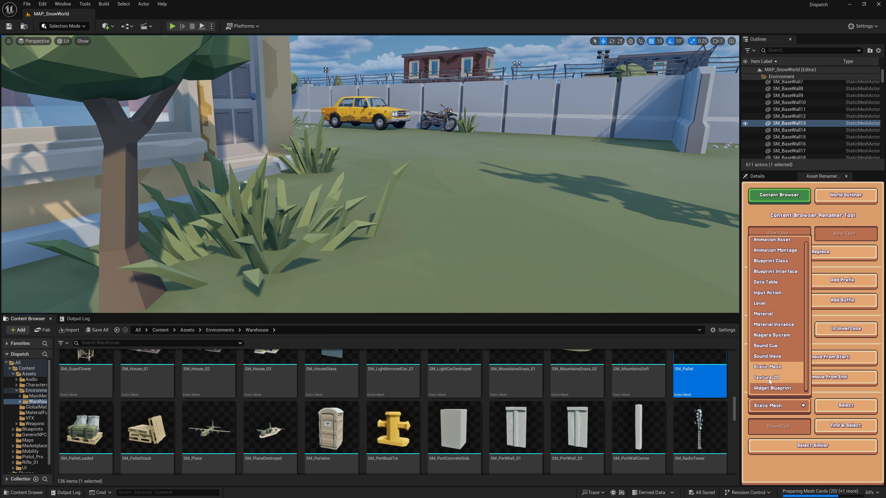
{"action": "left_click", "coordinate": [408, 413]}
- Find and select every asset with "House" in its name in the Warehouse folder and review the selected assets
{"action": "scroll", "coordinate": [413, 417], "scroll_direction": "up", "scroll_amount": 5}
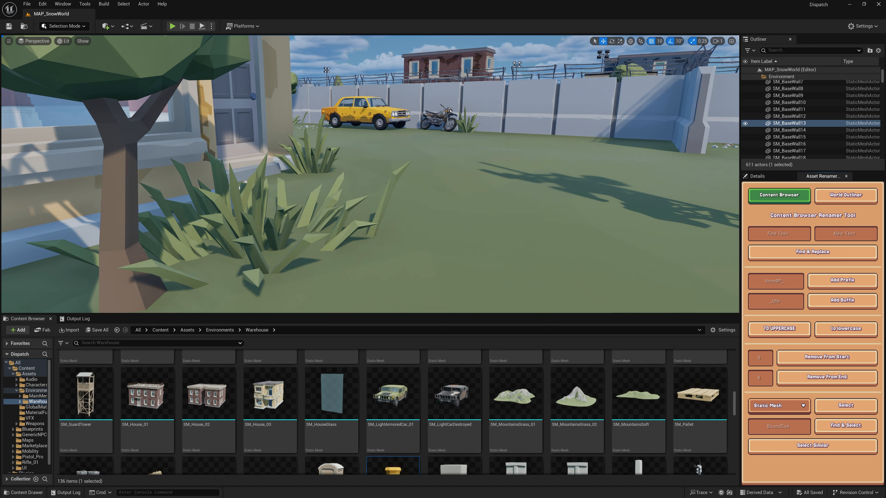
{"action": "left_click", "coordinate": [499, 424]}
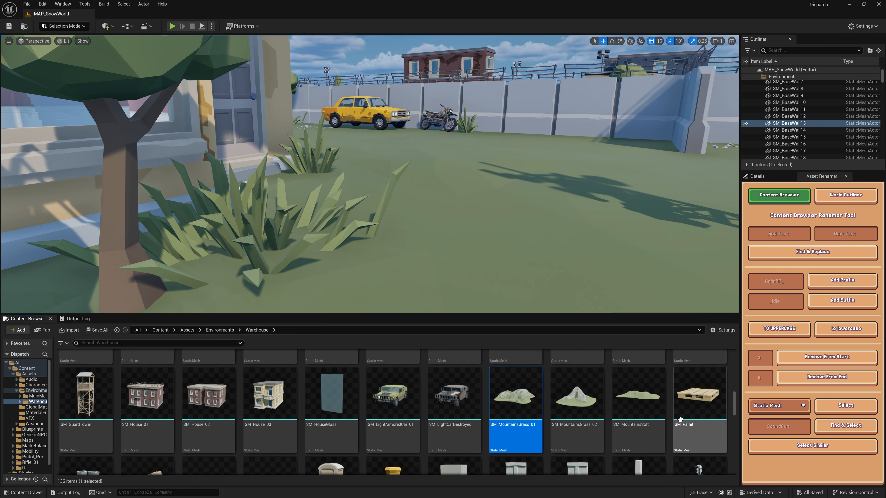
{"action": "left_click", "coordinate": [259, 425]}
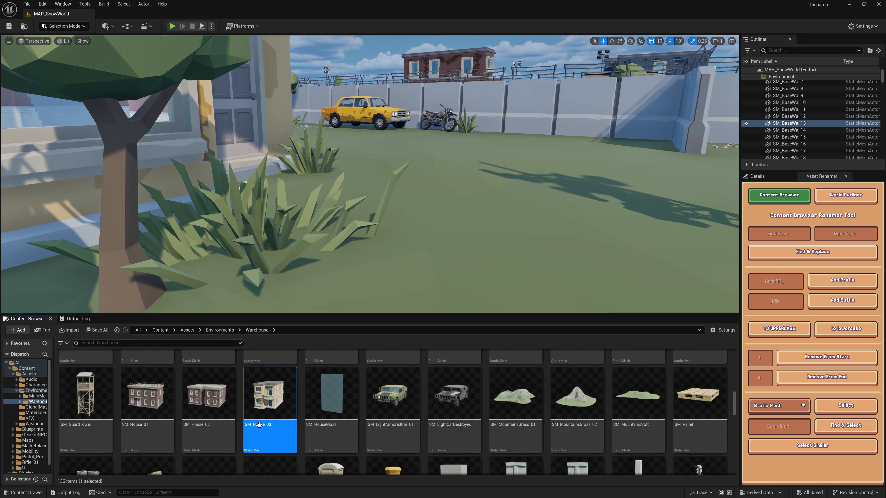
{"action": "left_click", "coordinate": [793, 426]}
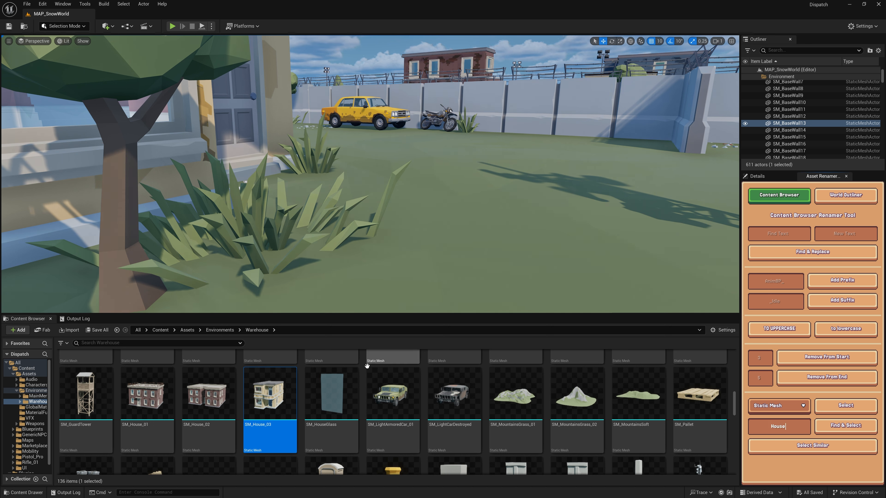
{"action": "left_click", "coordinate": [377, 370]}
{"action": "left_click", "coordinate": [503, 307]}
{"action": "left_click", "coordinate": [579, 407]}
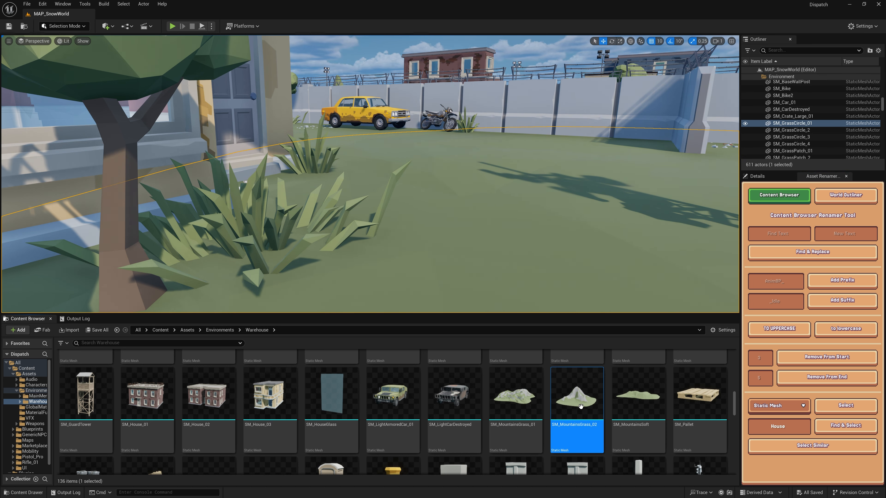
{"action": "left_click", "coordinate": [840, 426]}
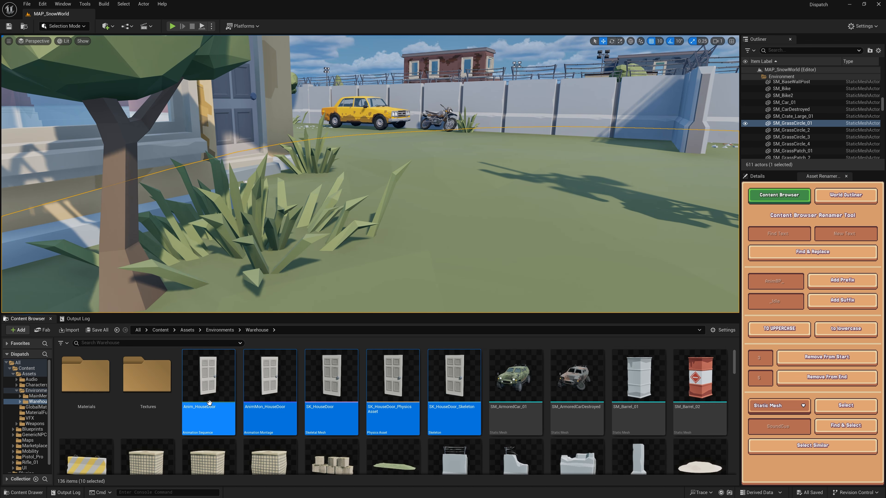
{"action": "scroll", "coordinate": [456, 403], "scroll_direction": "down", "scroll_amount": 3}
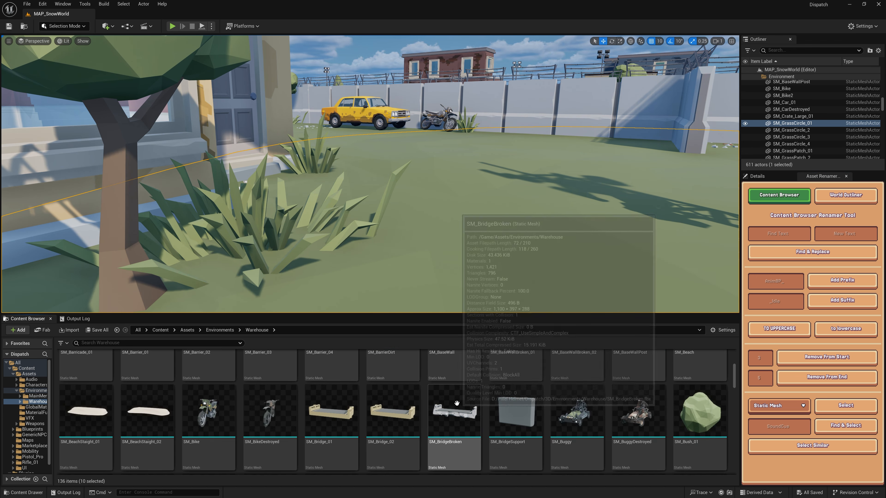
{"action": "scroll", "coordinate": [456, 403], "scroll_direction": "down", "scroll_amount": 8}
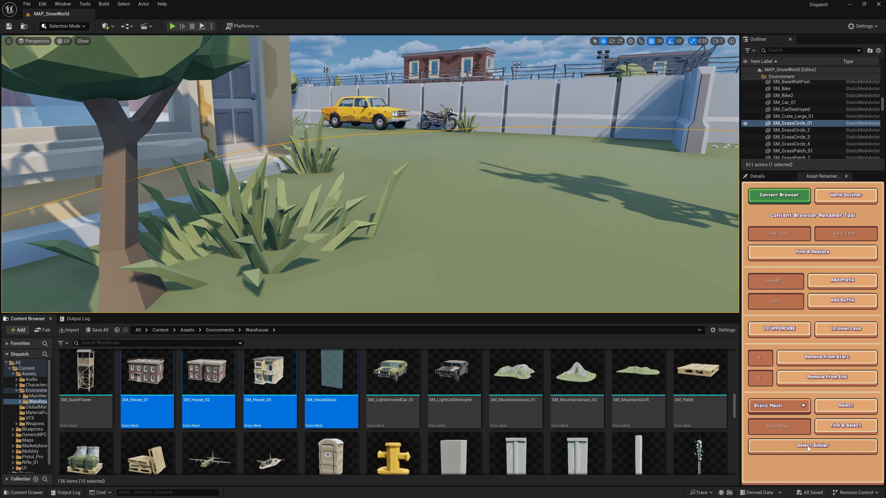
{"action": "scroll", "coordinate": [273, 387], "scroll_direction": "up", "scroll_amount": 8}
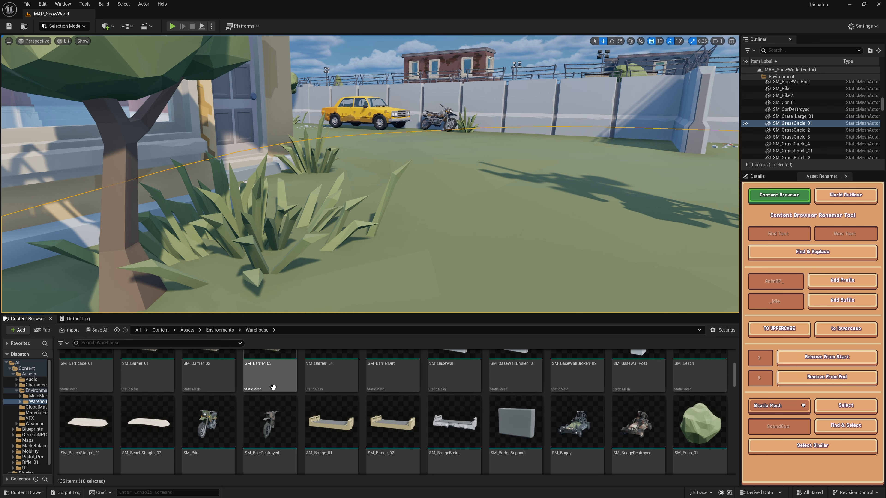
- Open the Weapons folder, select SKM_TommyGun_PhysicsAsset, extend the selection to all similar assets and look through it
{"action": "left_click", "coordinate": [34, 424]}
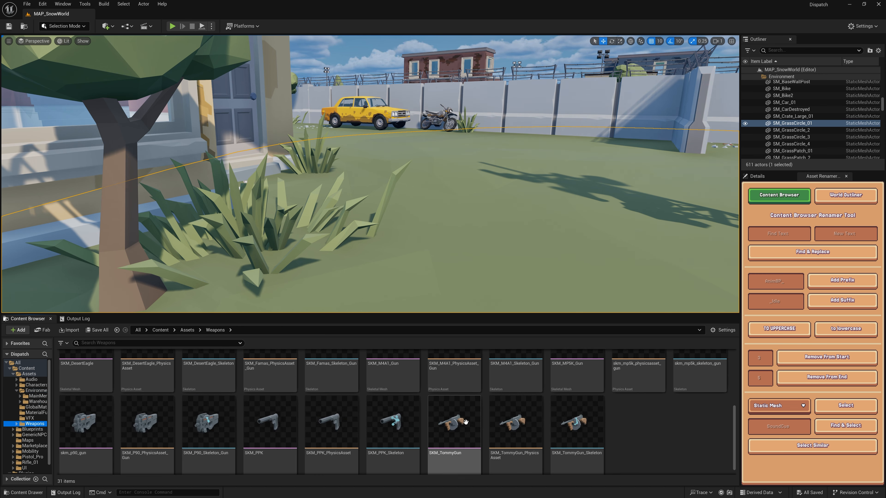
{"action": "left_click", "coordinate": [531, 461]}
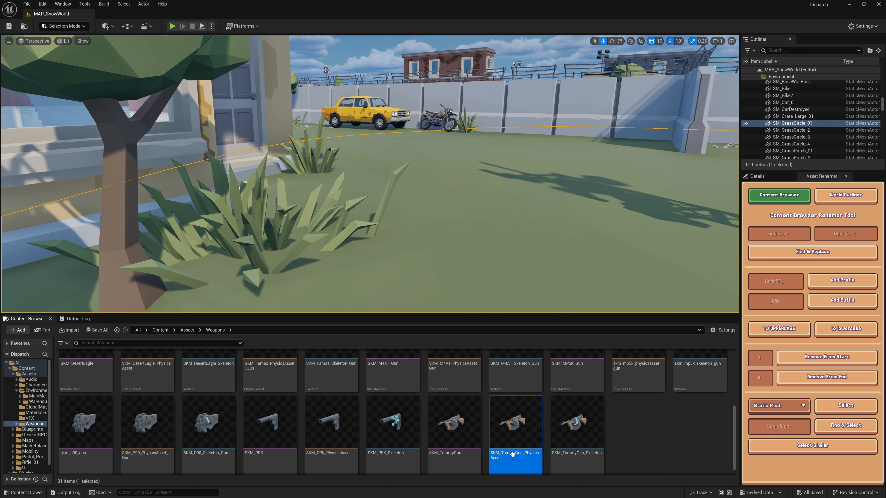
{"action": "left_click", "coordinate": [814, 446]}
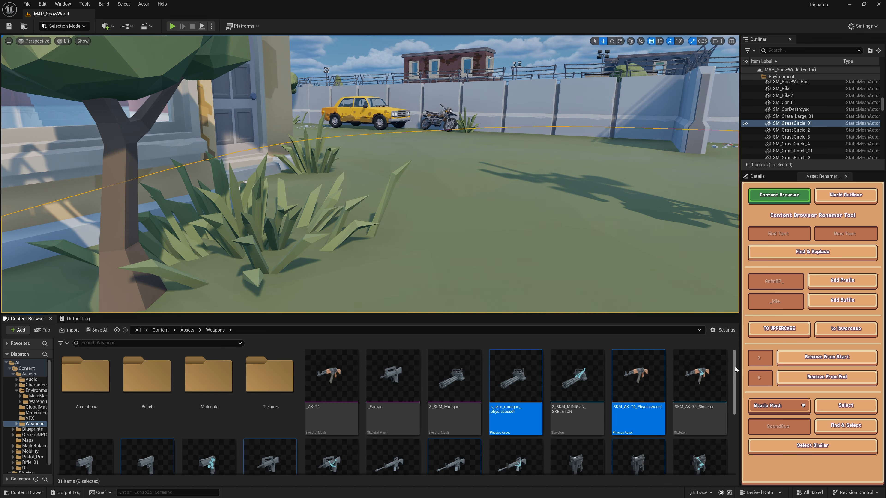
{"action": "left_click_drag", "start_coordinate": [735, 368], "coordinate": [734, 436]}
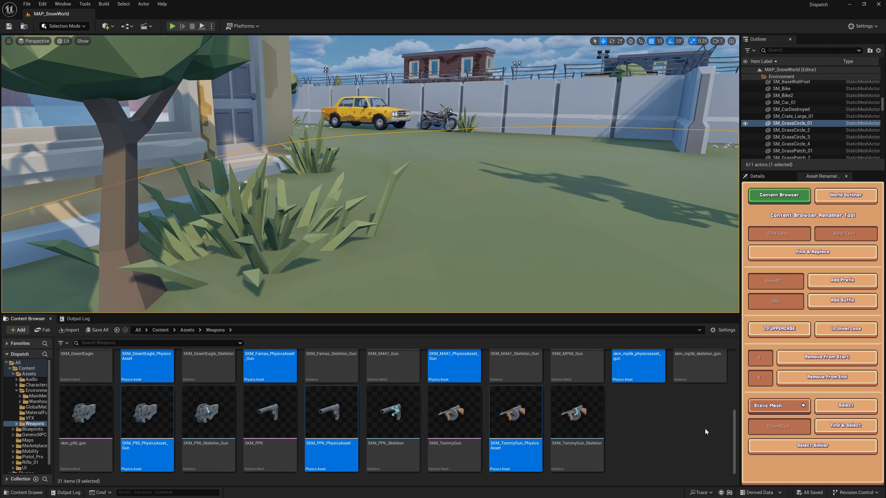
- Clear the asset selection and switch the renamer to its World Outliner tools
{"action": "left_click", "coordinate": [698, 428]}
{"action": "key", "text": "s"}
{"action": "right_click_drag", "start_coordinate": [597, 210], "coordinate": [610, 190]}
{"action": "key", "text": "w"}
{"action": "key", "text": "s"}
{"action": "left_click", "coordinate": [847, 196]}
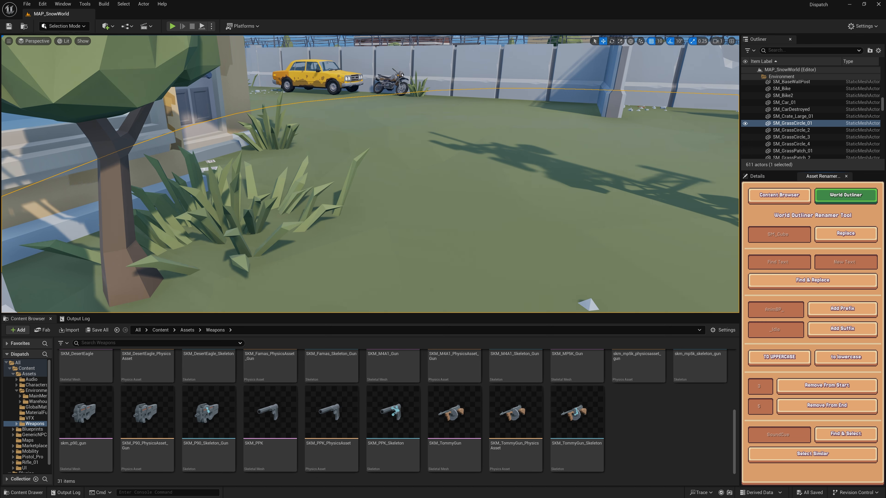
{"action": "left_click", "coordinate": [791, 110]}
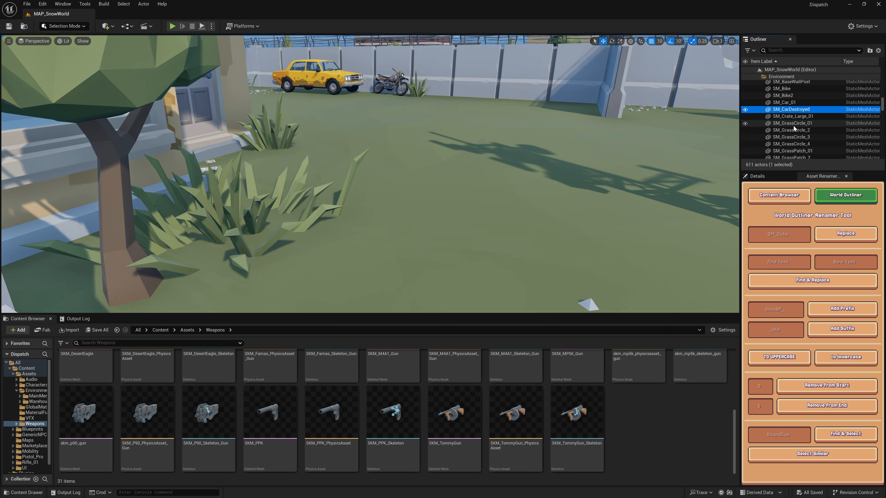
{"action": "left_click", "coordinate": [147, 365]}
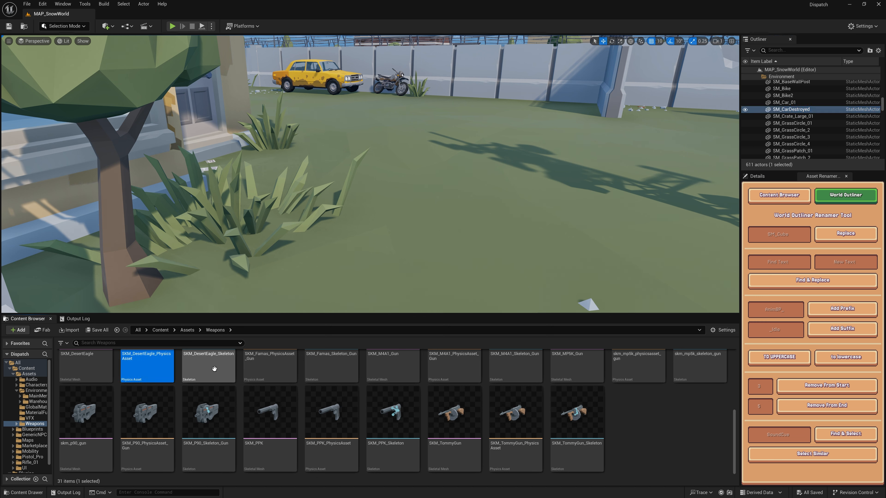
{"action": "left_click", "coordinate": [794, 90]}
{"action": "left_click", "coordinate": [788, 97], "text": "ctrl"}
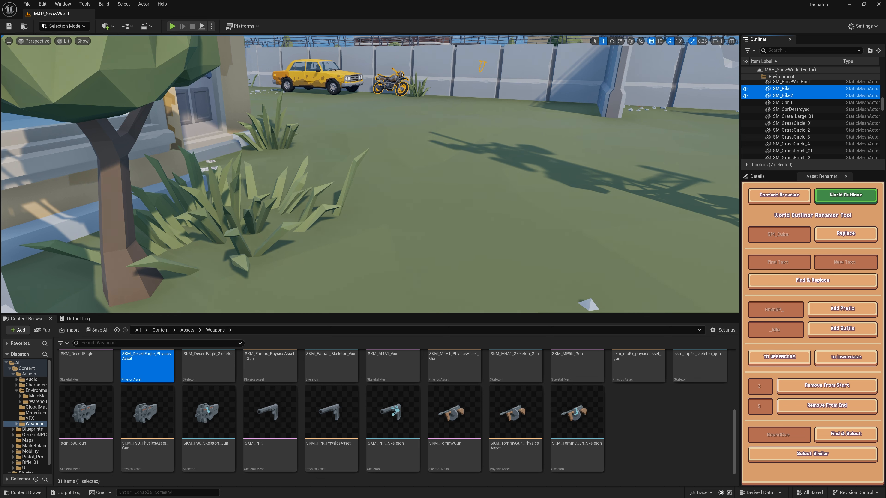
{"action": "left_click", "coordinate": [779, 234]}
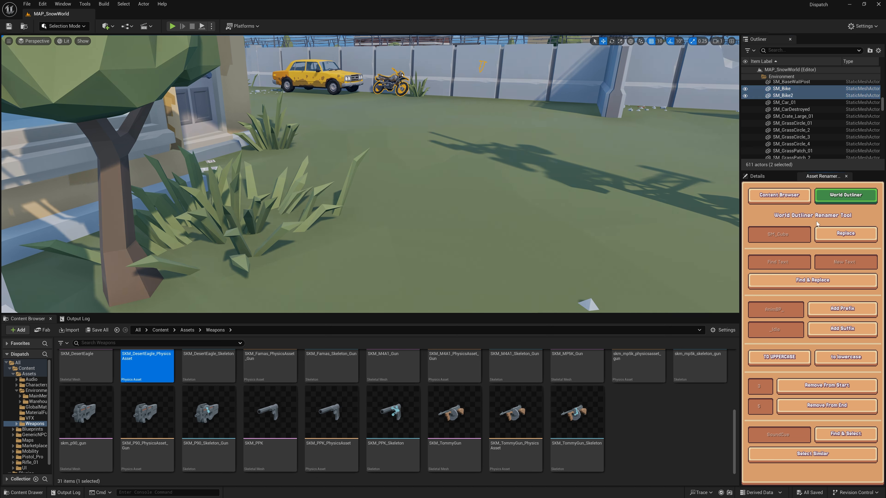
- Replace the names of the actors SM_GrassCircle_01 through SM_GrassCircle_4 with "SM_Grass"
{"action": "left_click", "coordinate": [792, 123]}
{"action": "left_click", "coordinate": [792, 144], "text": "shift"}
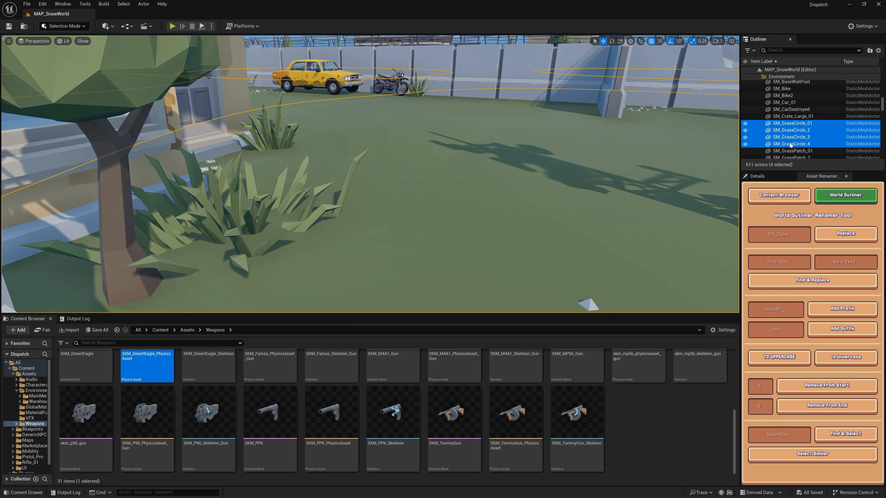
{"action": "left_click", "coordinate": [764, 230]}
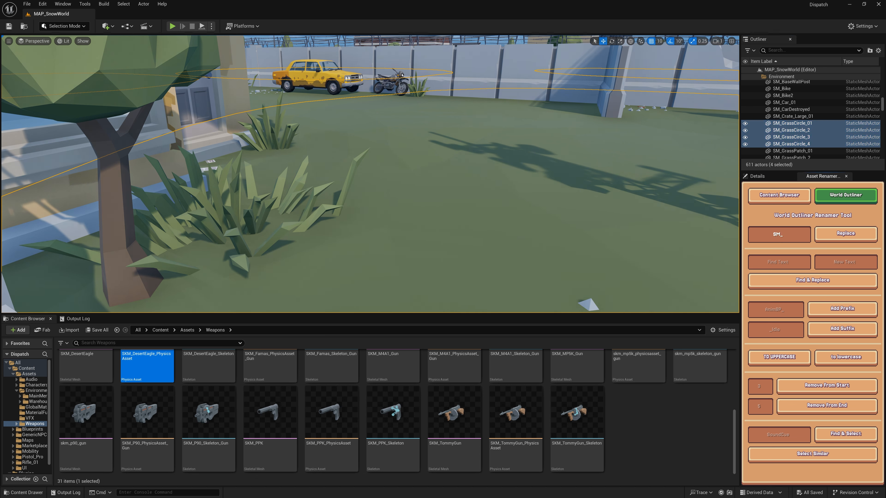
{"action": "left_click", "coordinate": [844, 233]}
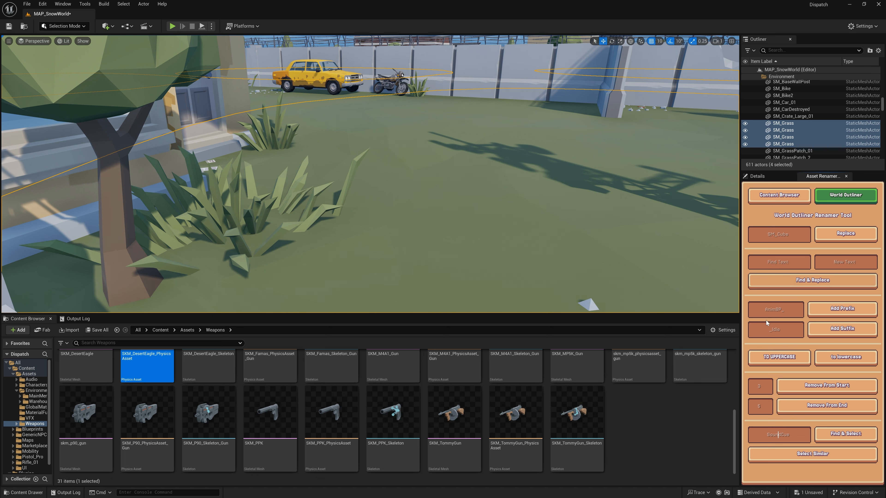
- Find and select every level actor with "Grass" in its name and look through the selection in the Outliner
{"action": "left_click", "coordinate": [783, 123]}
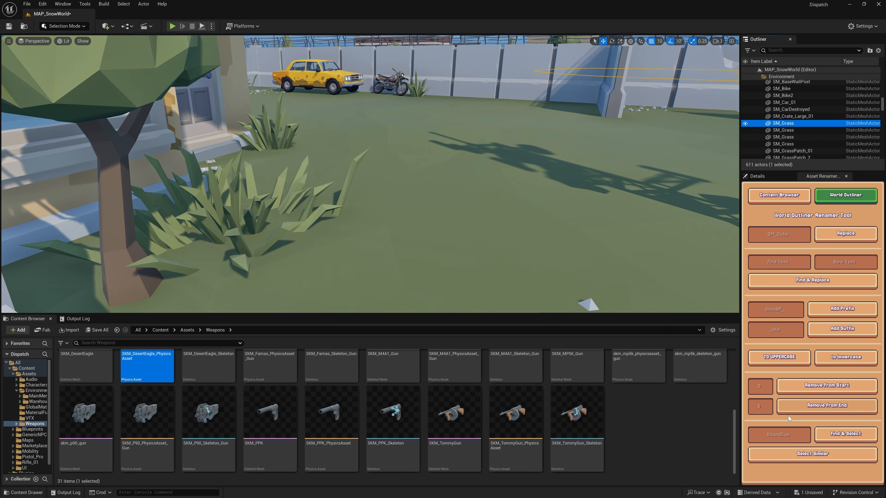
{"action": "left_click", "coordinate": [809, 436]}
{"action": "type", "text": "Grass"}
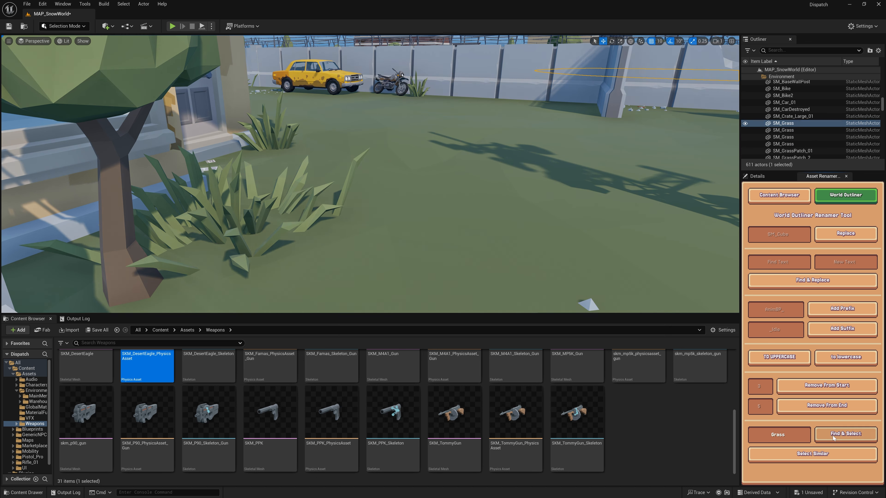
{"action": "left_click", "coordinate": [833, 438]}
{"action": "mouse_move", "coordinate": [883, 105]}
{"action": "left_mouse_down"}
{"action": "mouse_move", "coordinate": [883, 138]}
{"action": "mouse_move", "coordinate": [883, 105]}
{"action": "left_mouse_up"}
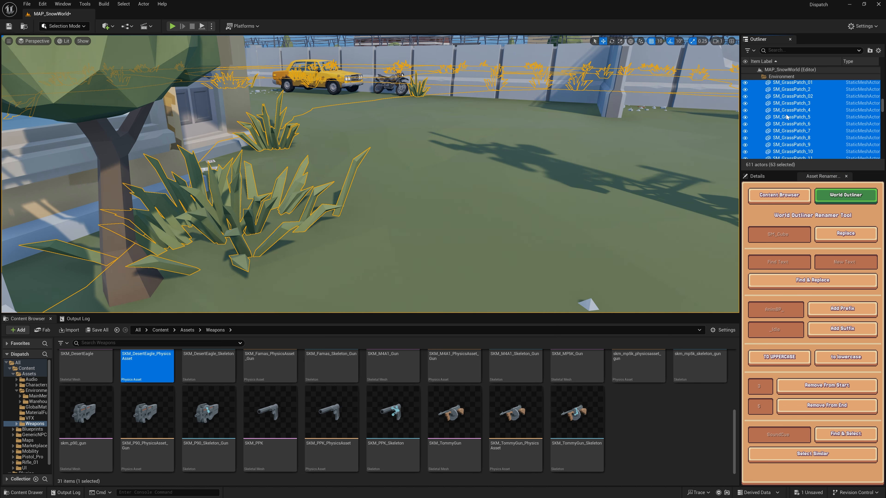
{"action": "scroll", "coordinate": [799, 120], "scroll_direction": "up", "scroll_amount": 3}
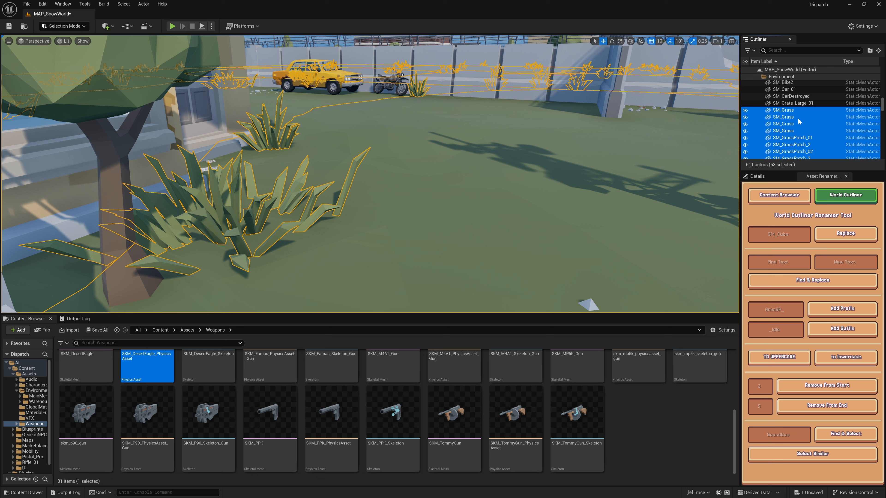
- Select the SK_HouseDoor4 actor, extend the selection to all similar actors and look through the Outliner
{"action": "left_click_drag", "start_coordinate": [883, 99], "coordinate": [884, 143]}
{"action": "left_click", "coordinate": [766, 107]}
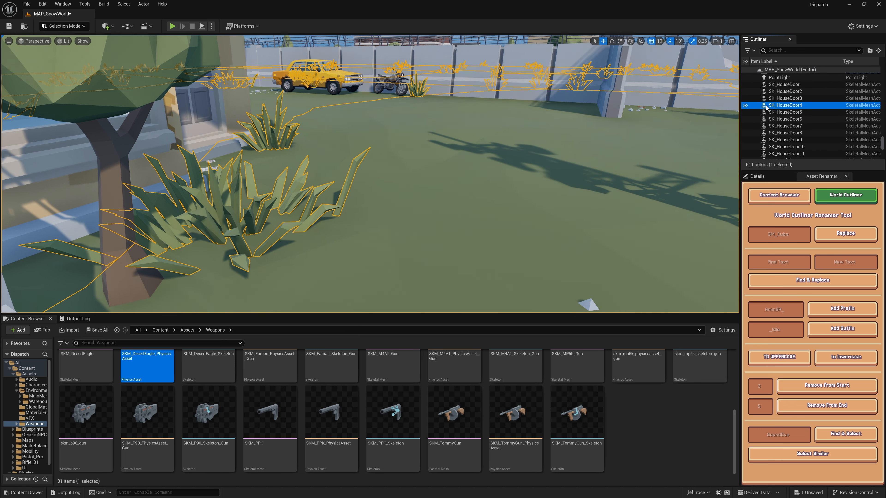
{"action": "left_click", "coordinate": [821, 459]}
{"action": "left_click_drag", "start_coordinate": [883, 144], "coordinate": [884, 72]}
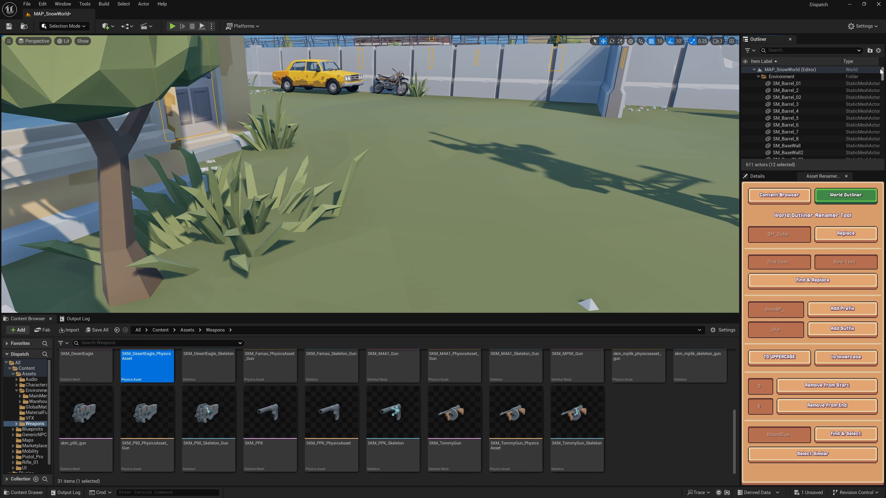
{"action": "left_click", "coordinate": [403, 177]}
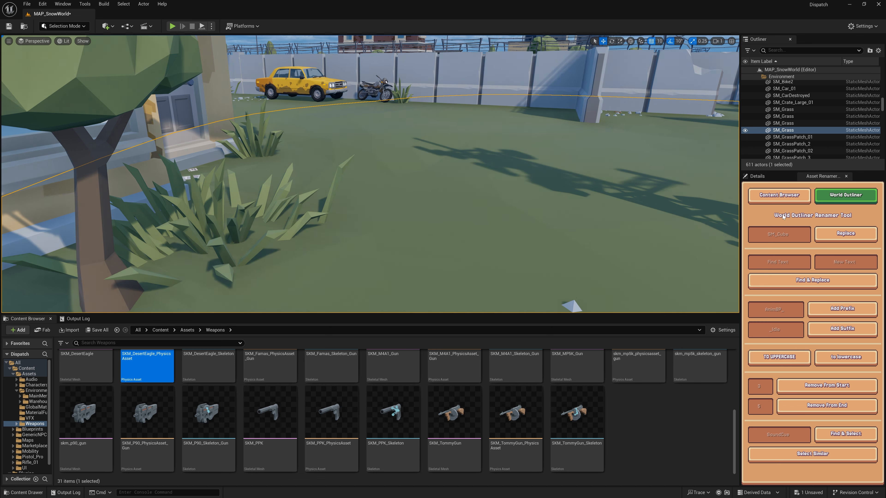
- Switch to the web browser and show the Asset Renamer Pro listing in Fab's Publisher Portal
{"action": "left_click", "coordinate": [757, 176]}
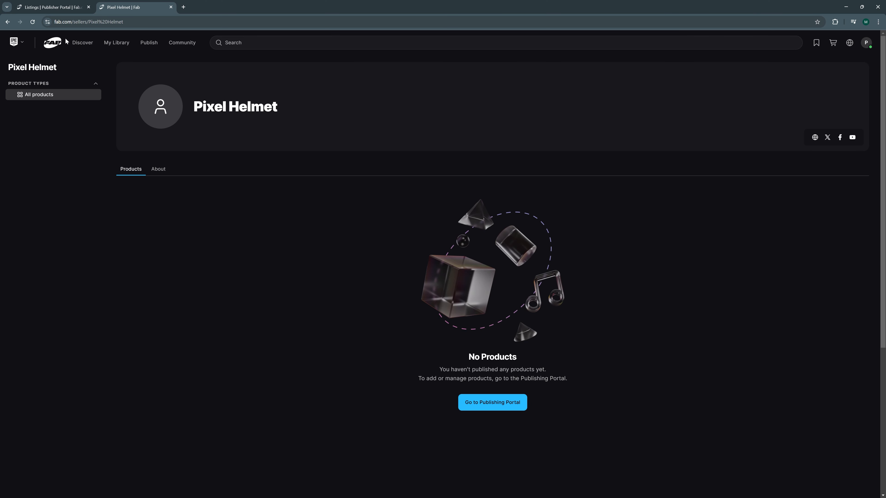
{"action": "left_click", "coordinate": [62, 9]}
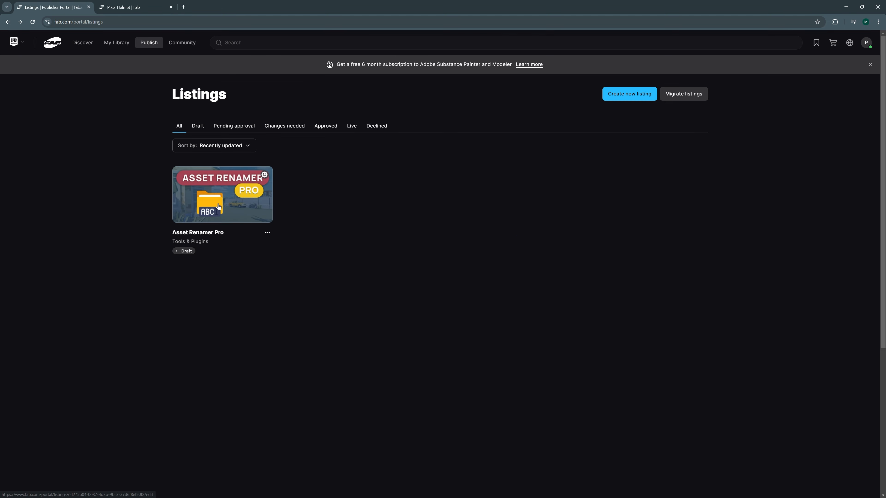